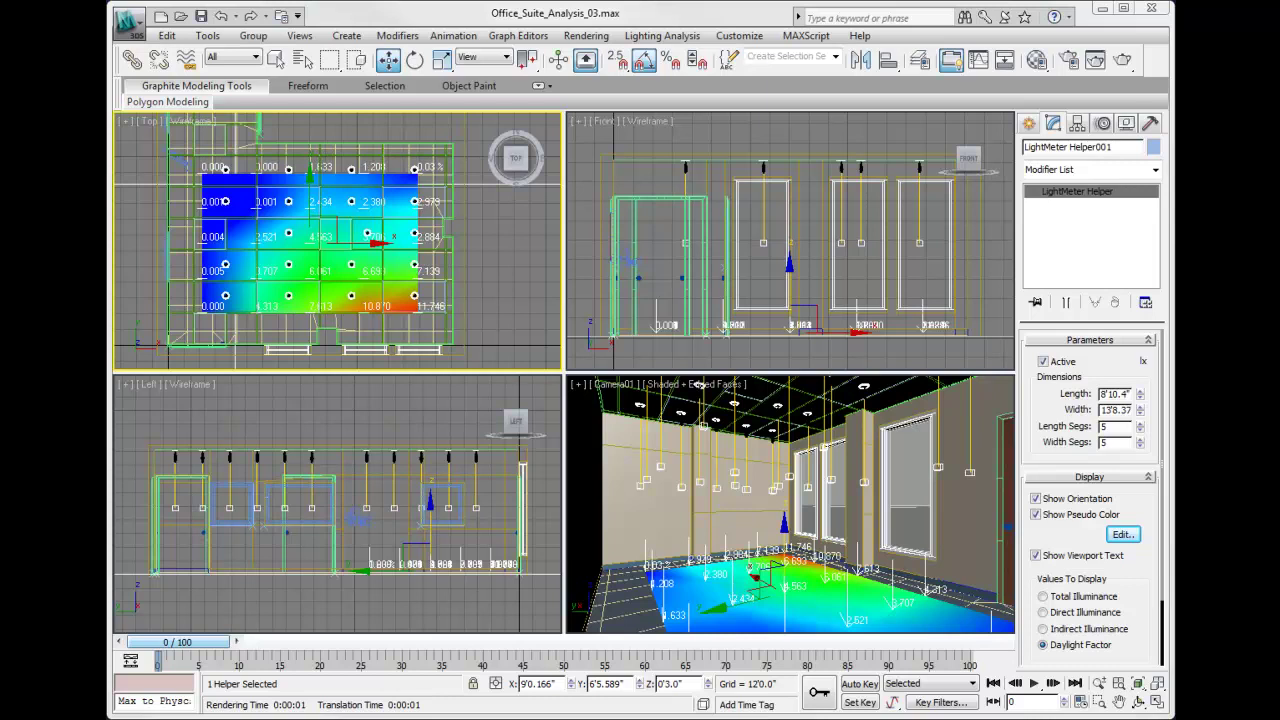
- Open the Lighting Analysis Assistant's Analysis Output tab, scrolled down to the Image Overlay rollout
{"action": "left_click", "coordinate": [672, 36]}
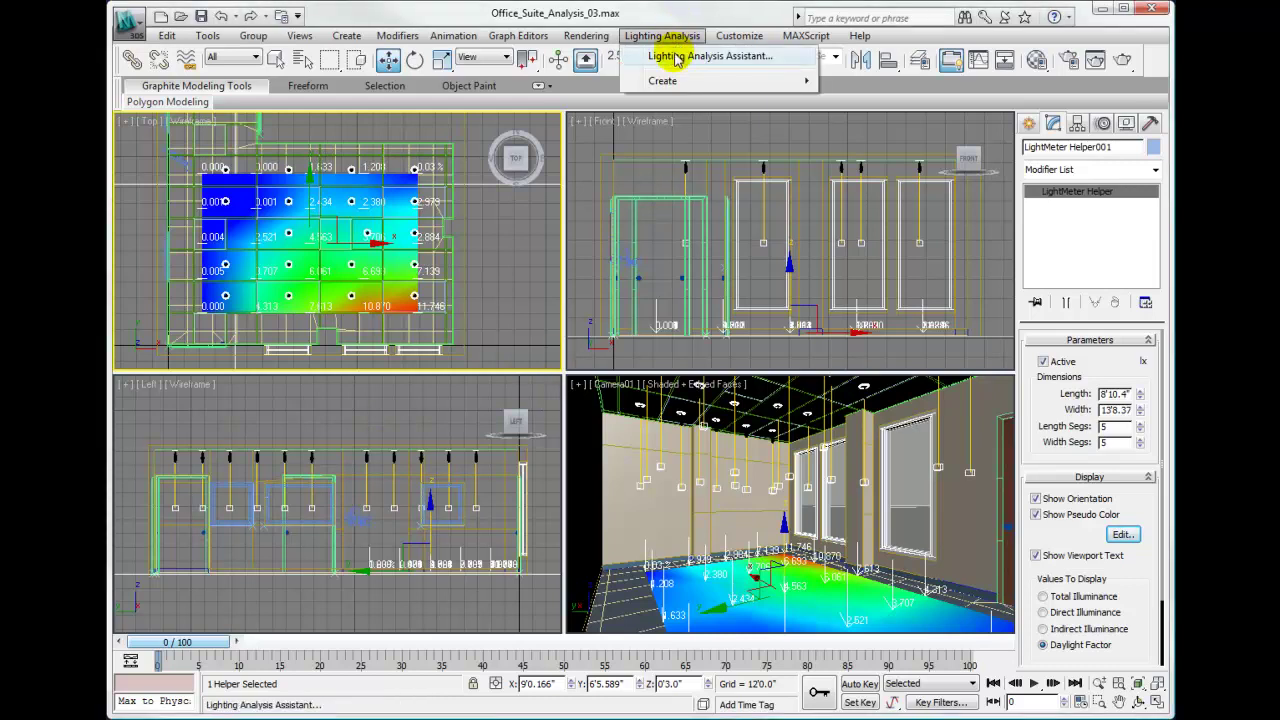
{"action": "left_click", "coordinate": [676, 57]}
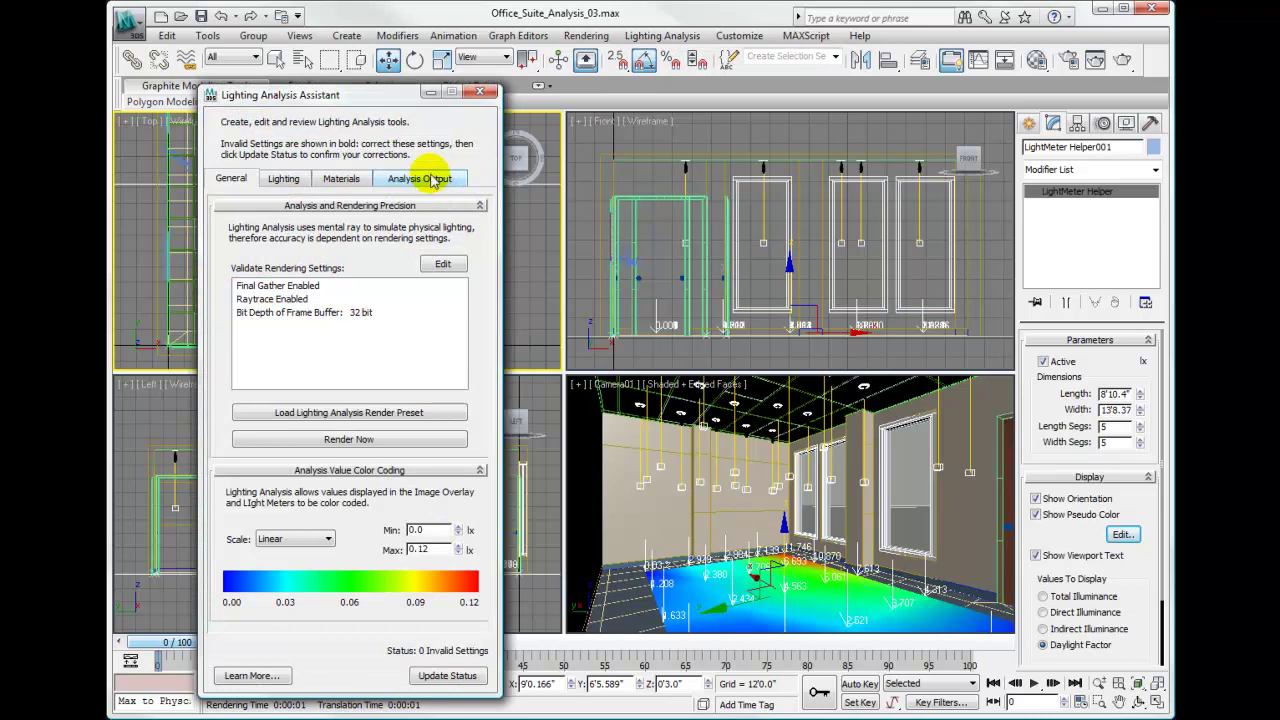
{"action": "left_click", "coordinate": [432, 180]}
{"action": "left_click_drag", "start_coordinate": [228, 560], "coordinate": [231, 276]}
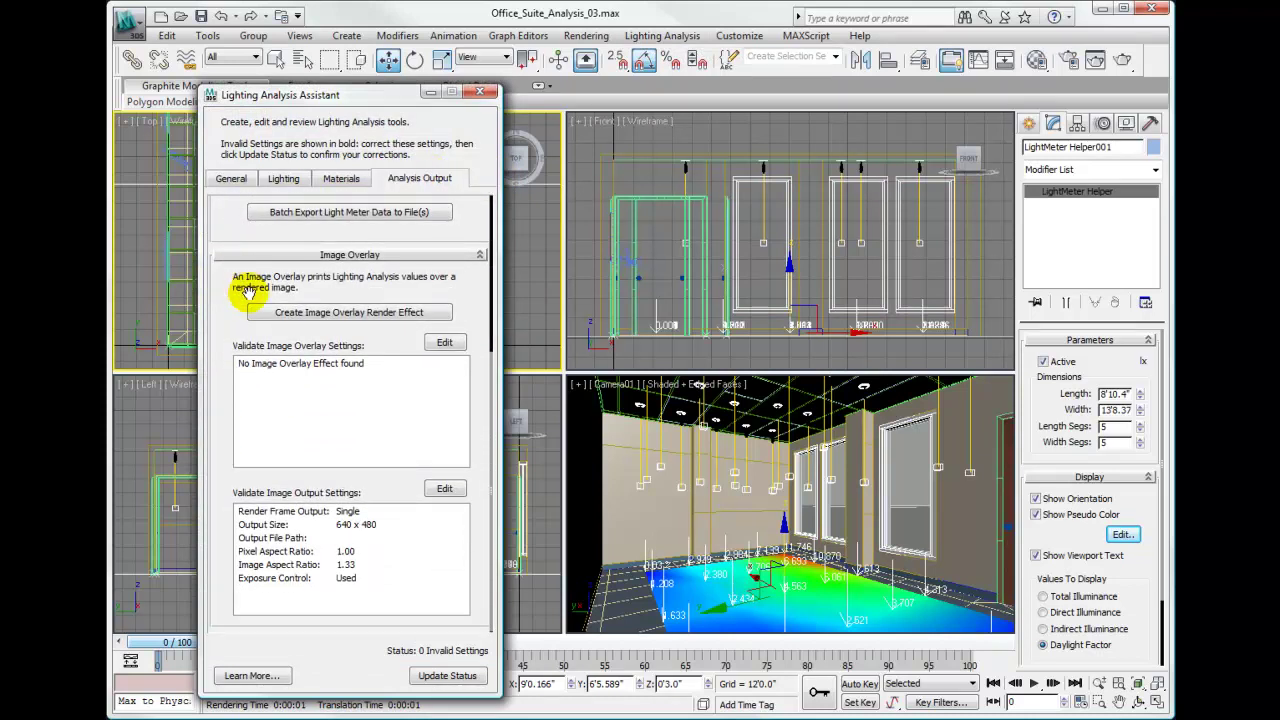
- Create the Lighting Analysis Image Overlay render effect and select it in the Effects list
{"action": "left_click", "coordinate": [294, 318]}
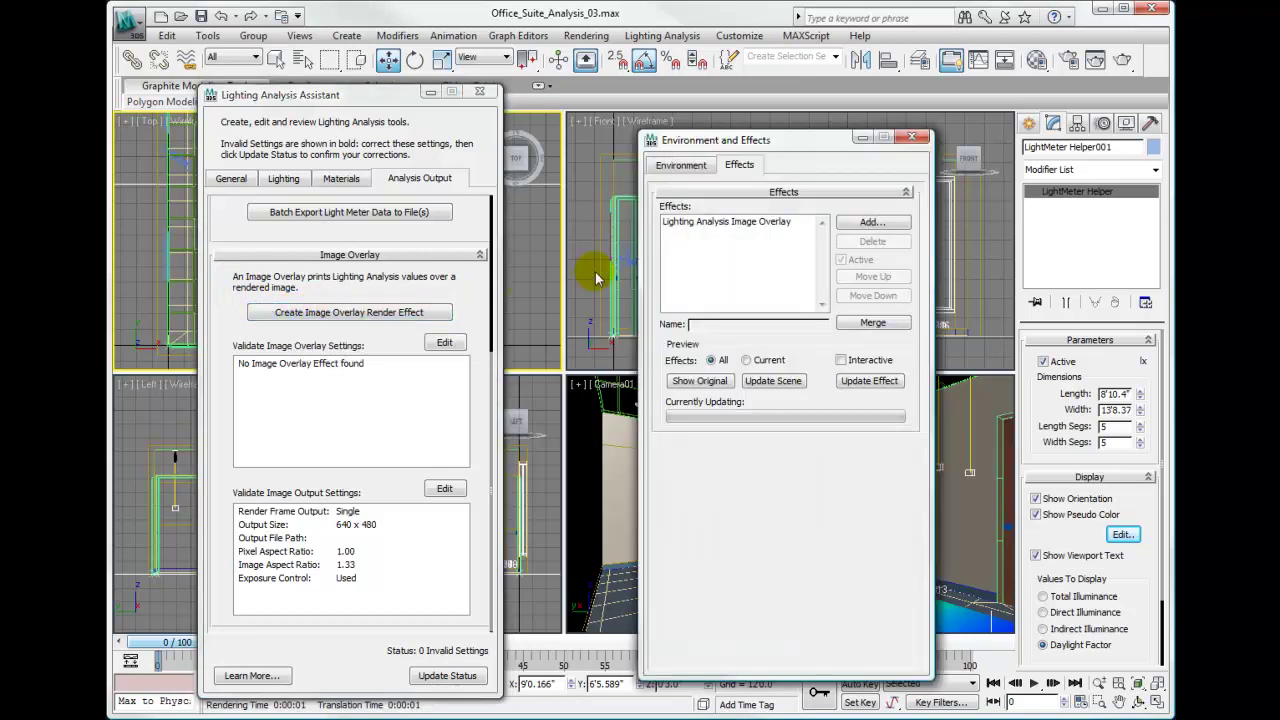
{"action": "left_click", "coordinate": [703, 229]}
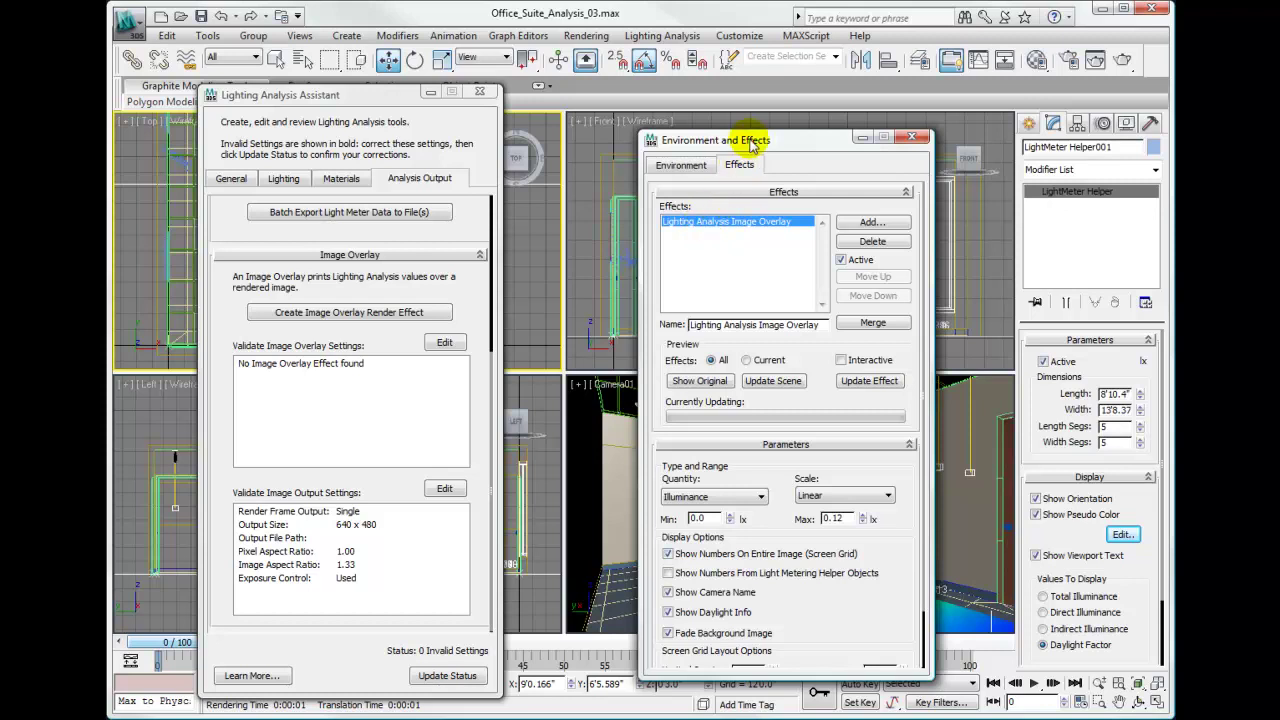
{"action": "left_click_drag", "start_coordinate": [752, 143], "coordinate": [628, 113]}
{"action": "left_click_drag", "start_coordinate": [771, 571], "coordinate": [757, 503]}
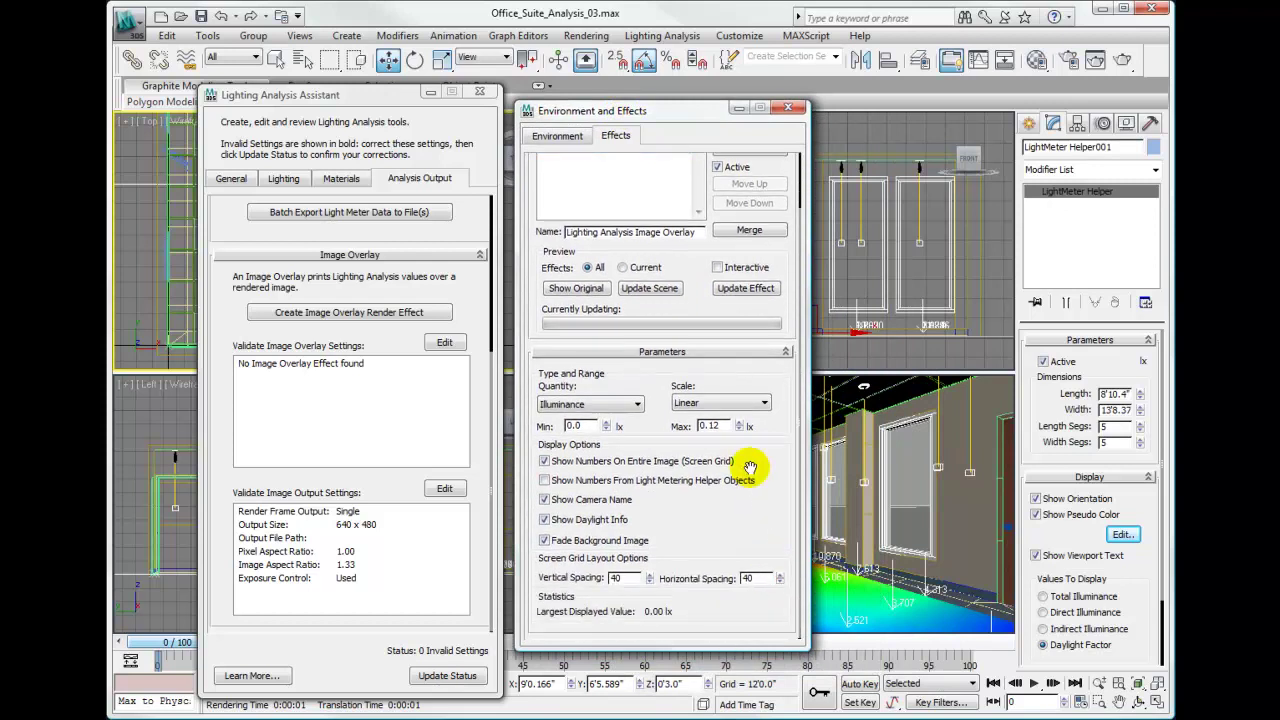
{"action": "left_click", "coordinate": [630, 406]}
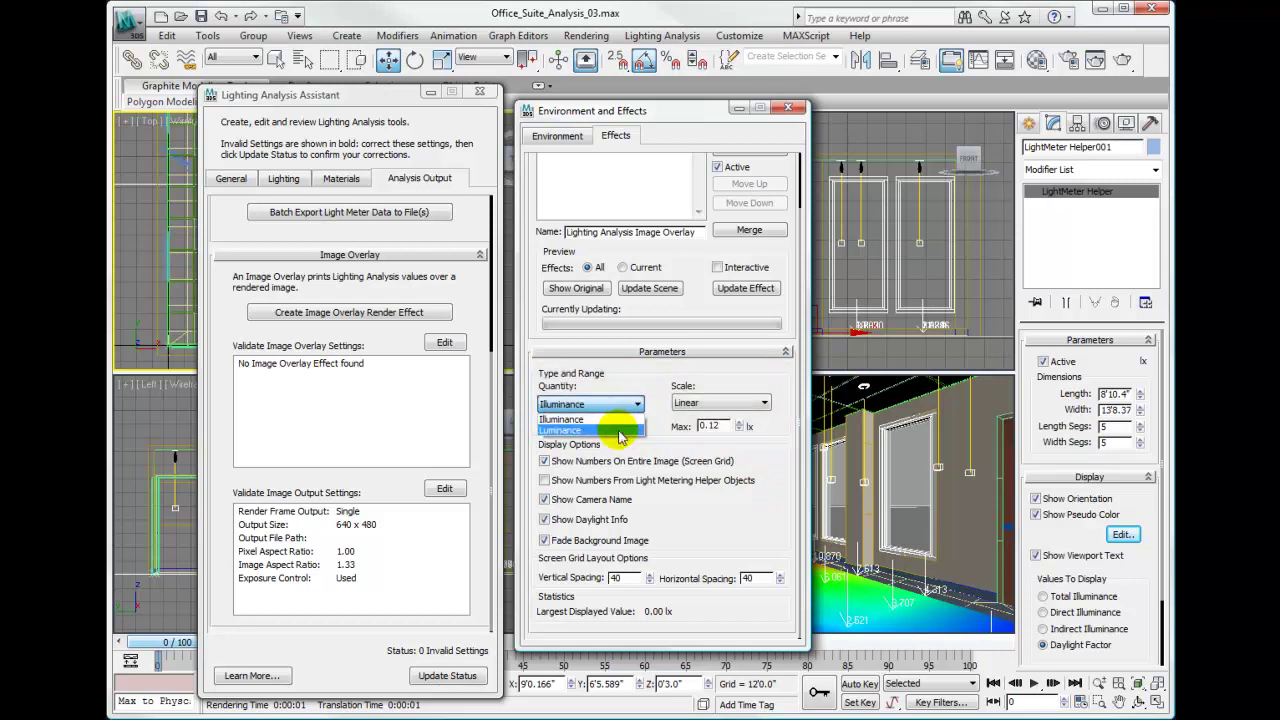
{"action": "left_click", "coordinate": [610, 419]}
{"action": "left_click", "coordinate": [763, 403]}
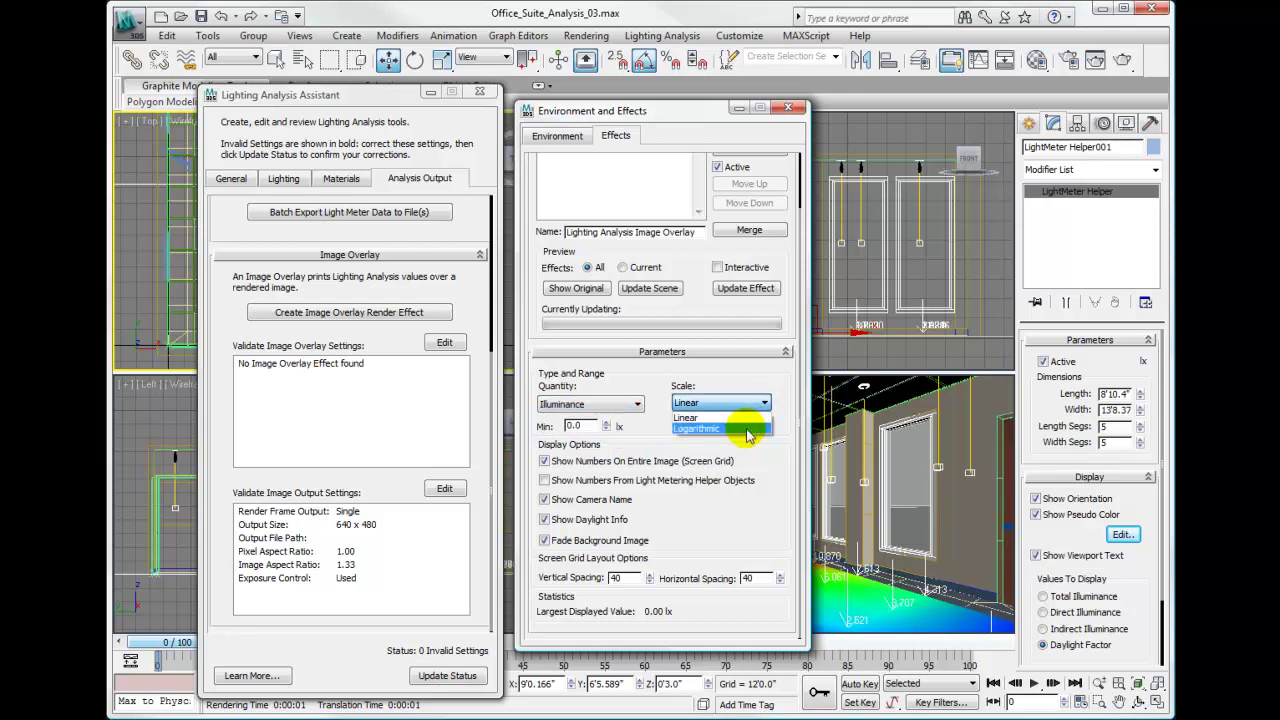
{"action": "left_click", "coordinate": [637, 373]}
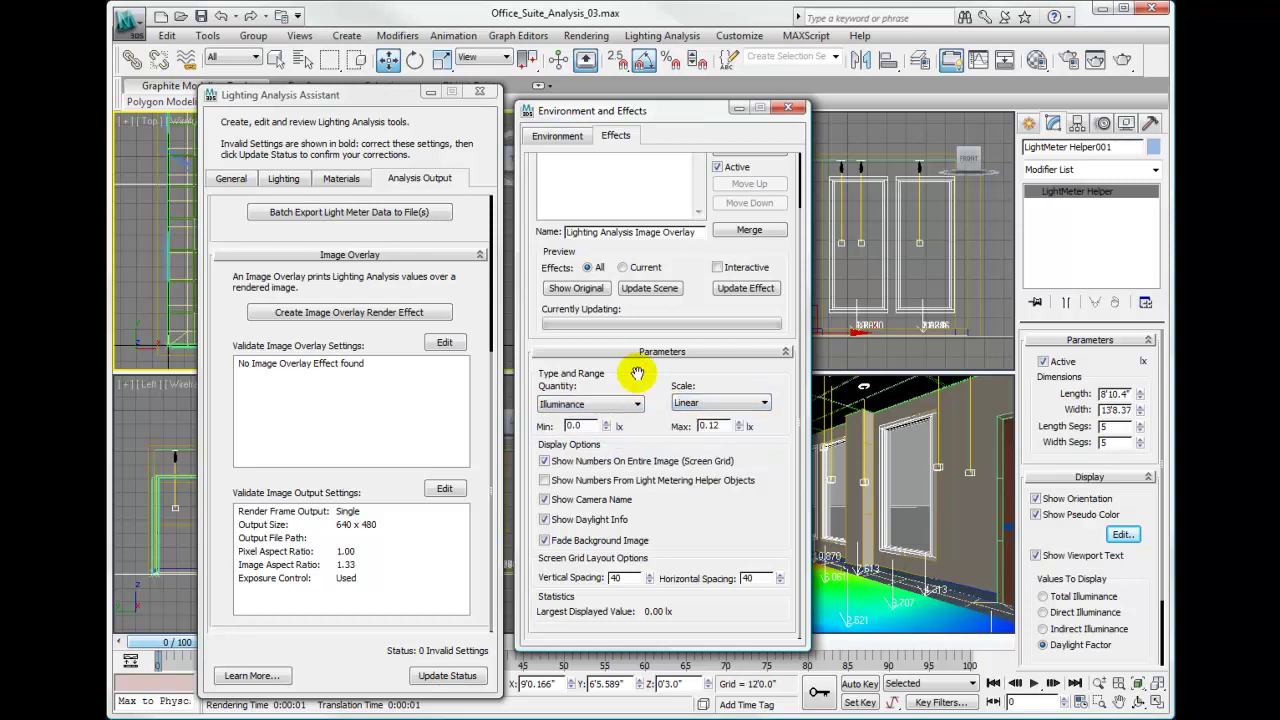
{"action": "left_click", "coordinate": [636, 404]}
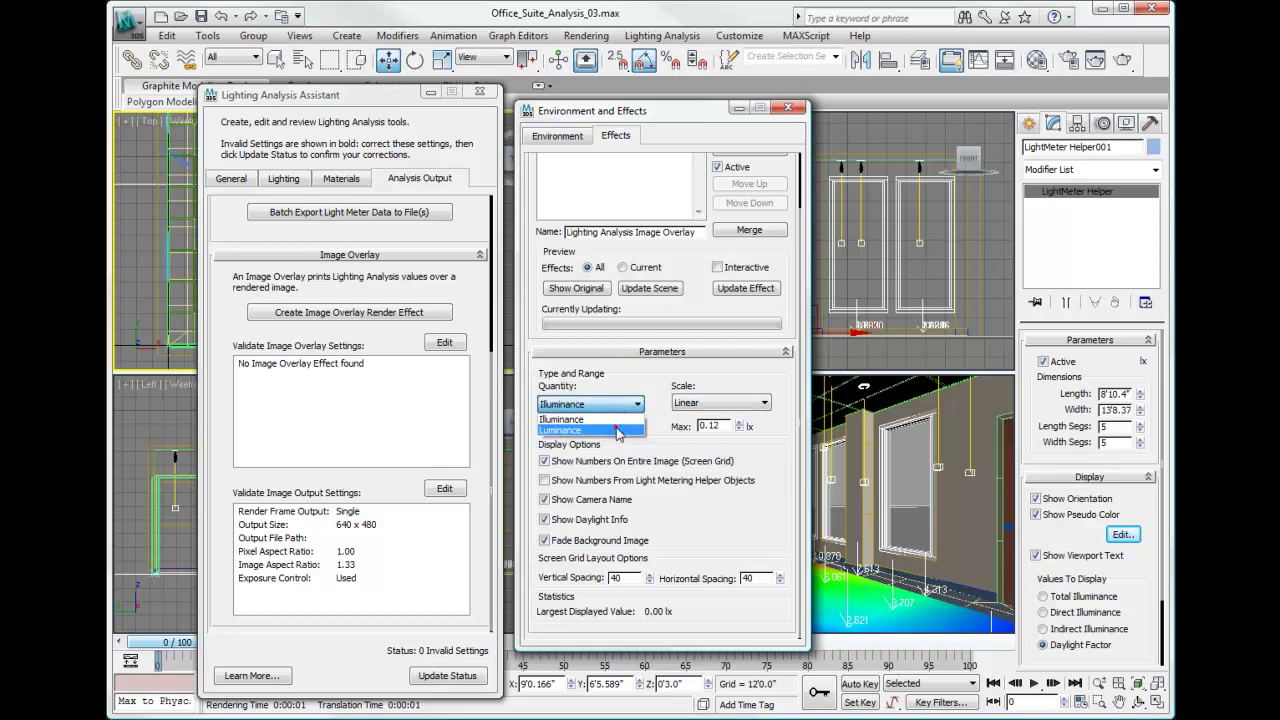
{"action": "left_click", "coordinate": [618, 430]}
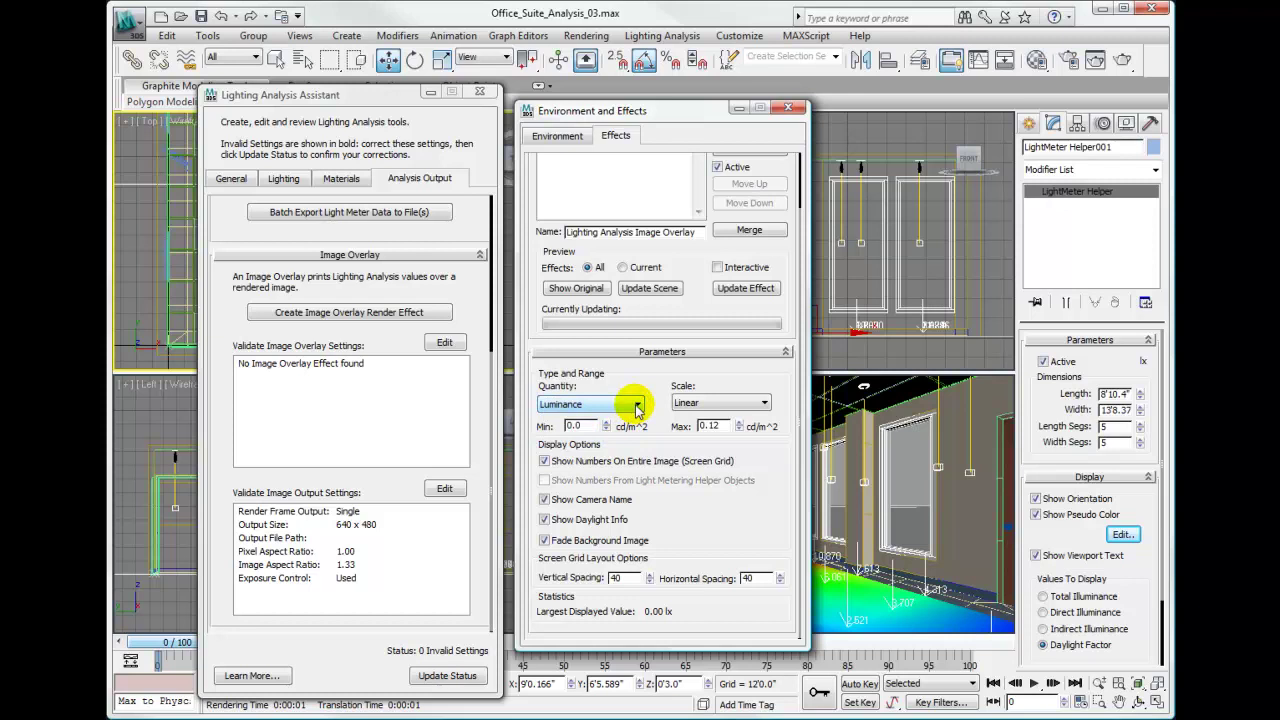
{"action": "left_click", "coordinate": [637, 405]}
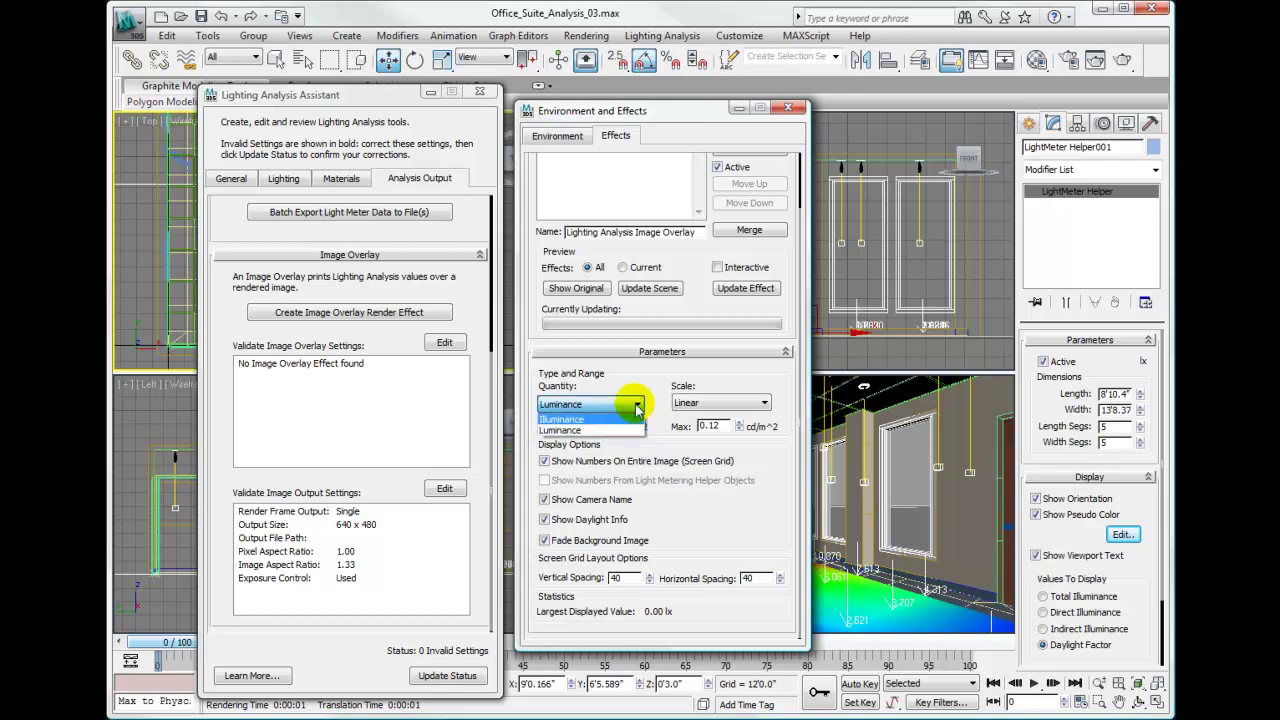
{"action": "left_click", "coordinate": [648, 373]}
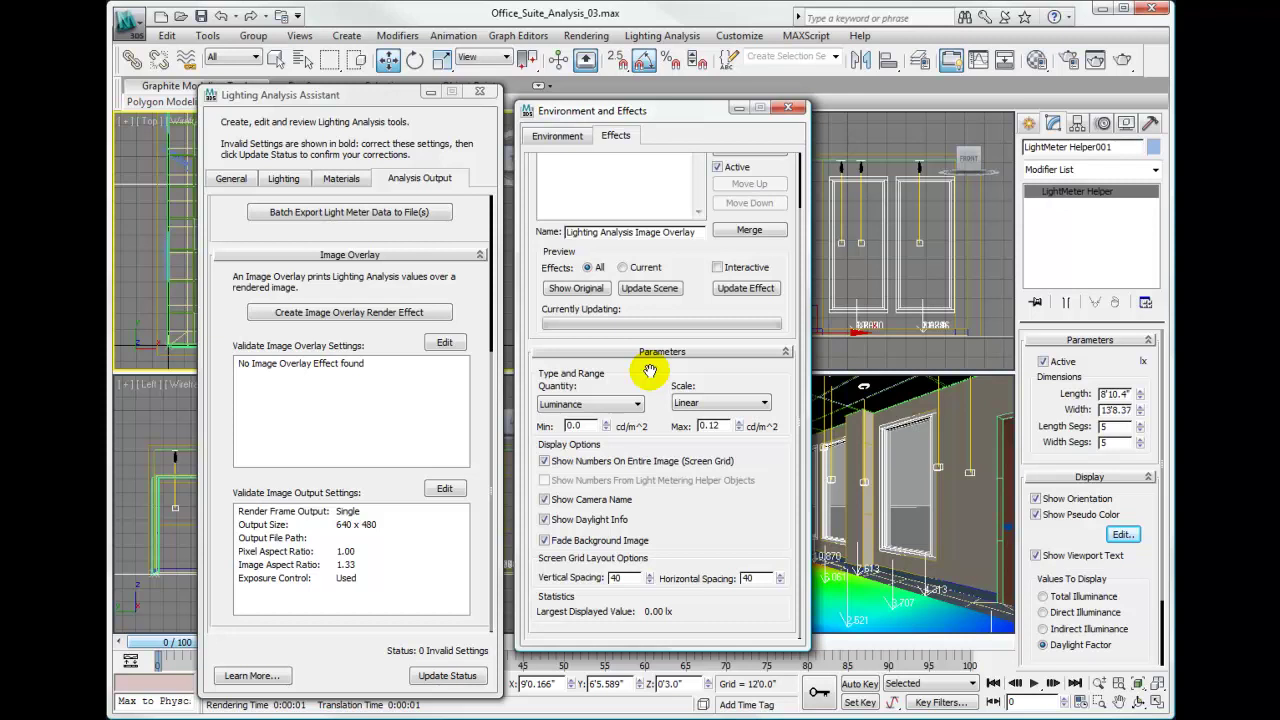
{"action": "left_click", "coordinate": [625, 404]}
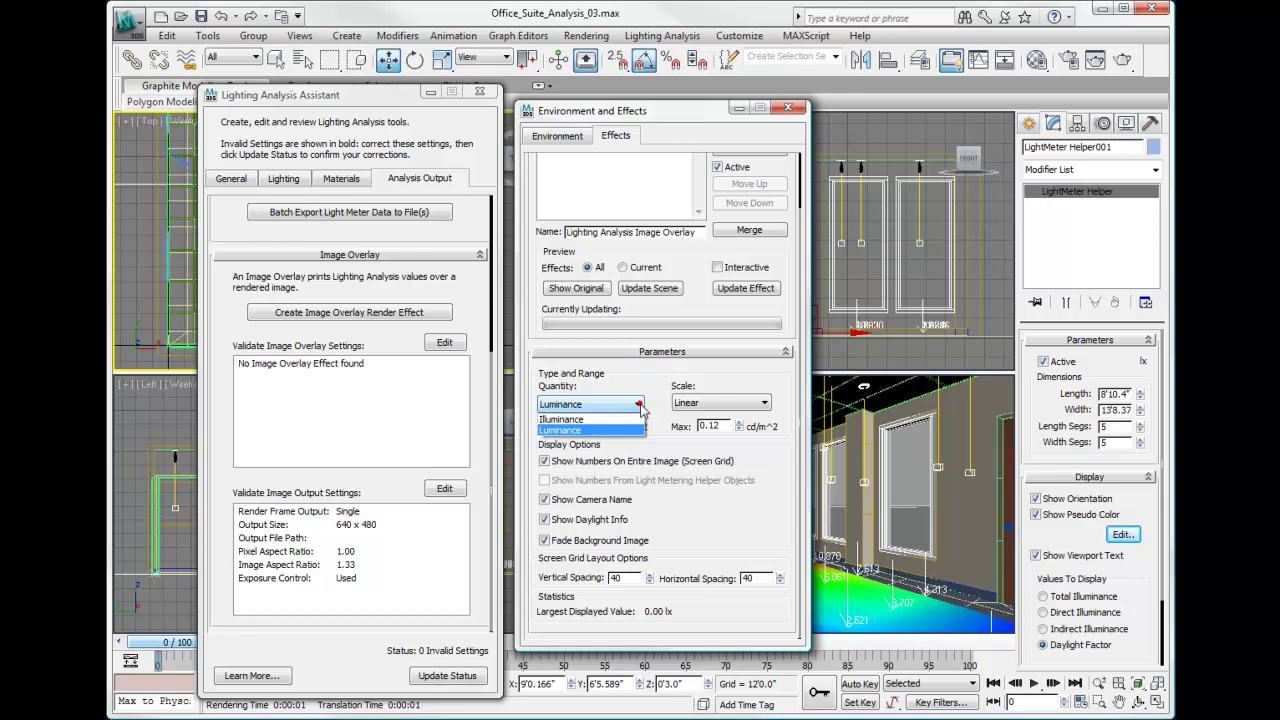
{"action": "left_click", "coordinate": [615, 420]}
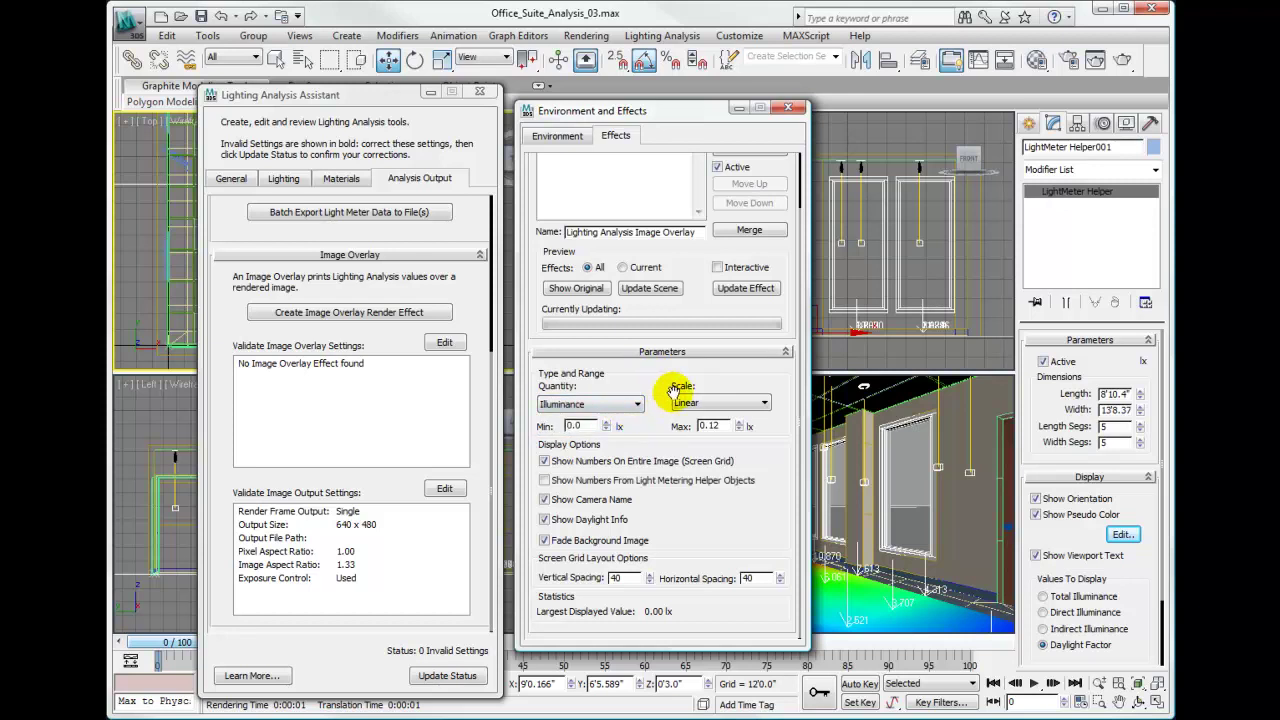
- Render Camera01 with the illuminance overlay, then close the Lighting Analysis Data image
{"action": "left_click", "coordinate": [1124, 59]}
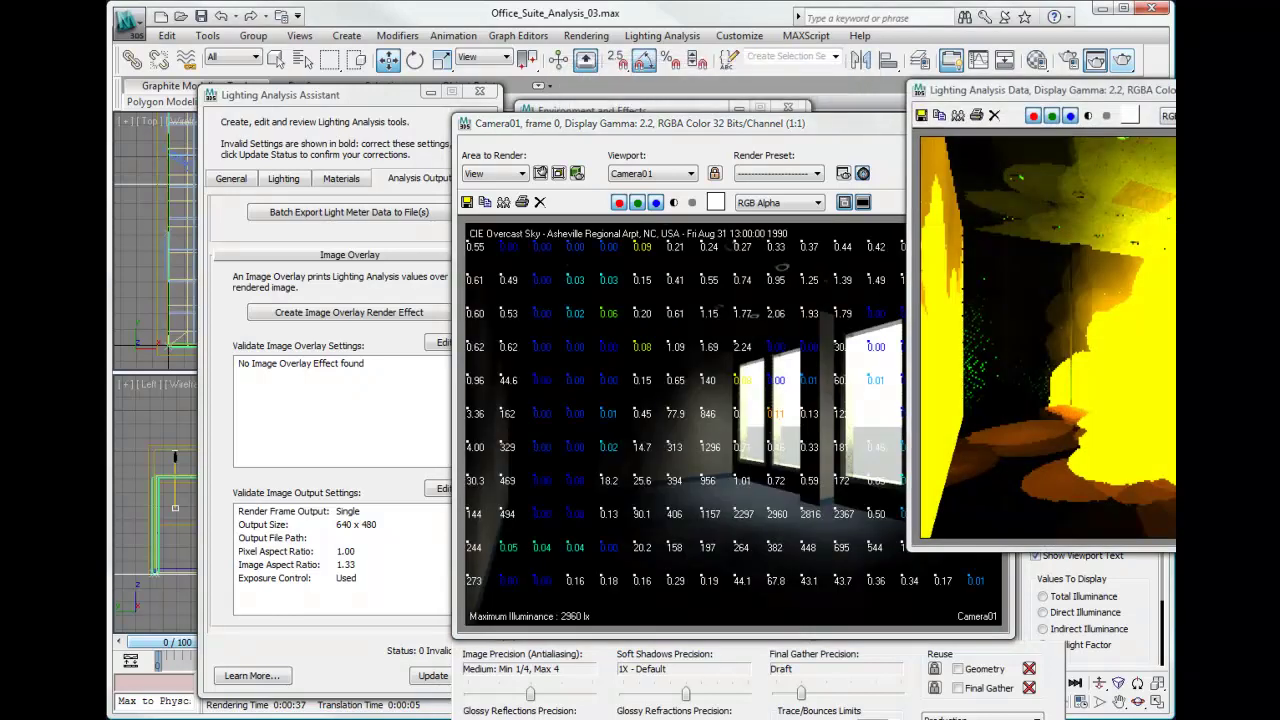
{"action": "left_click", "coordinate": [1048, 89]}
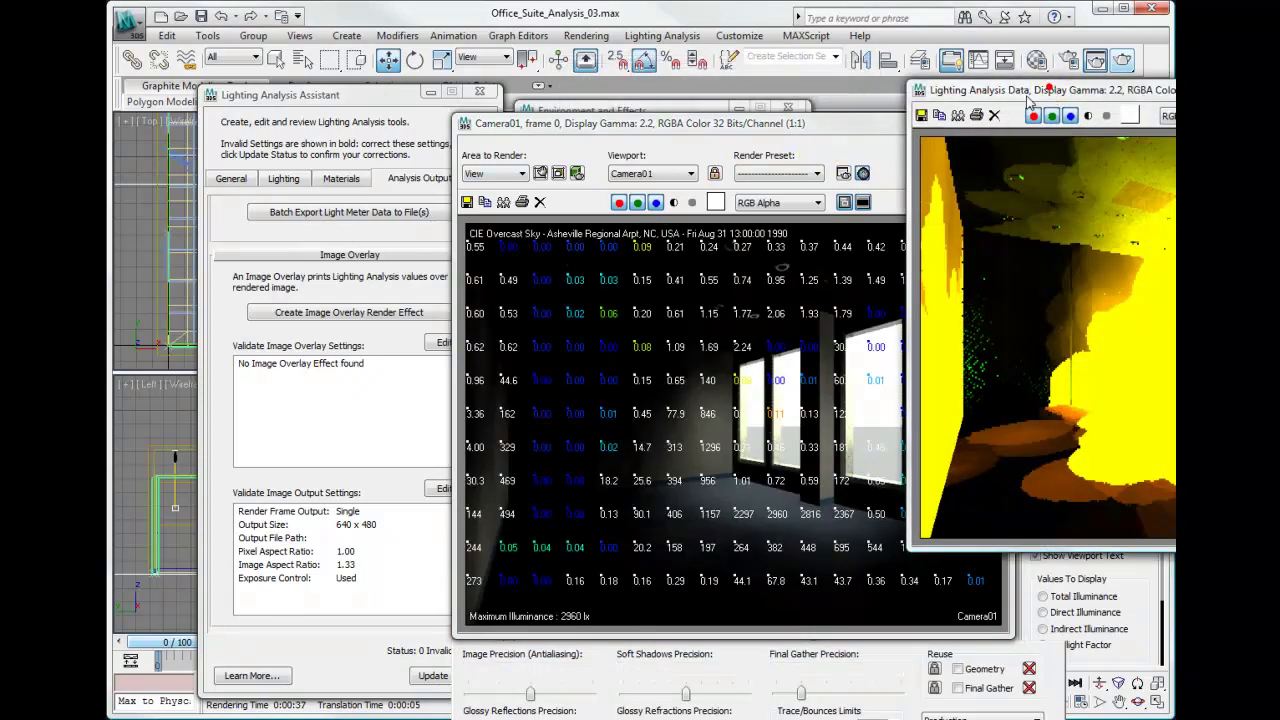
{"action": "left_click_drag", "start_coordinate": [1028, 97], "coordinate": [648, 95]}
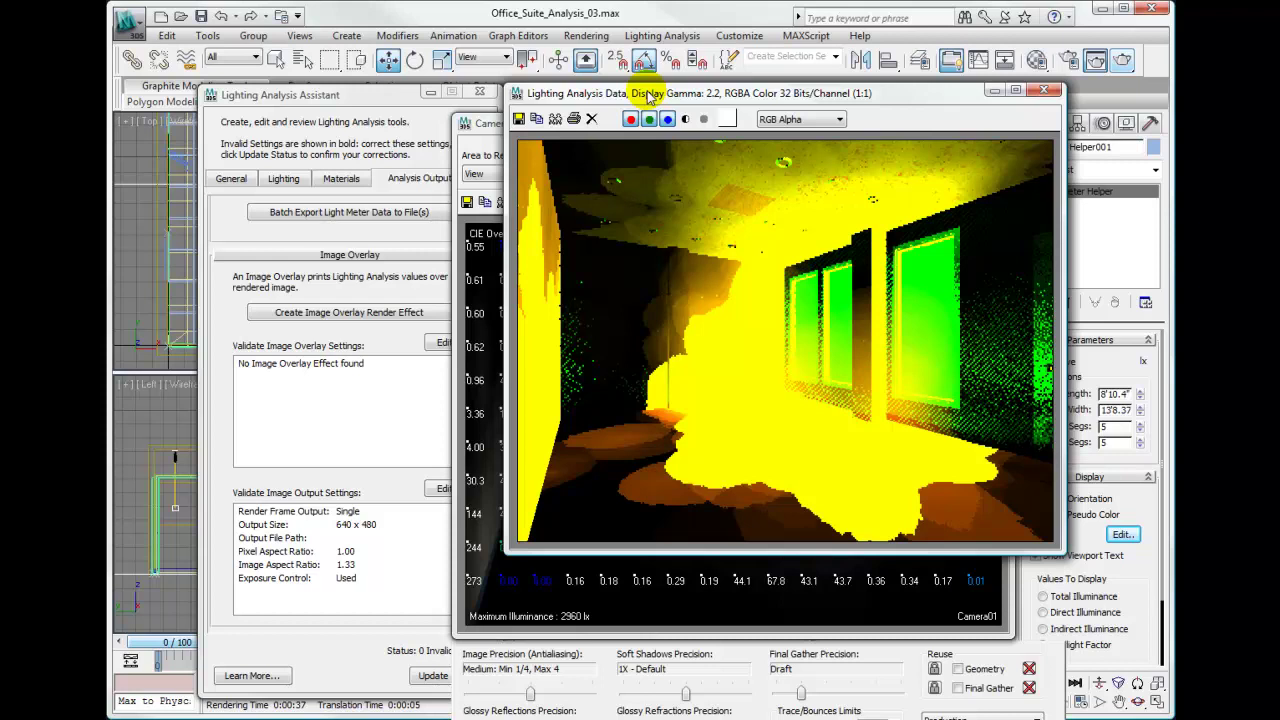
{"action": "left_click", "coordinate": [1044, 91]}
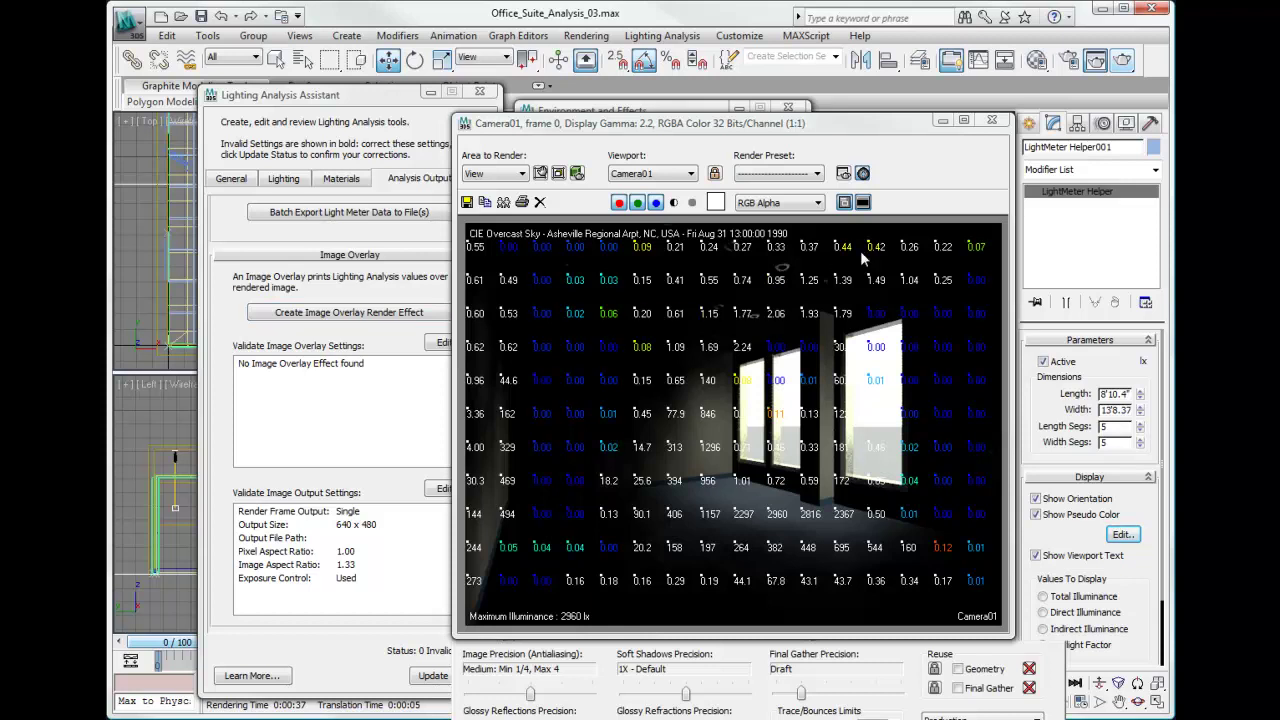
- Close the rendered image and change the overlay's Max illuminance from 0.12 to 2714 lx
{"action": "left_click", "coordinate": [996, 122]}
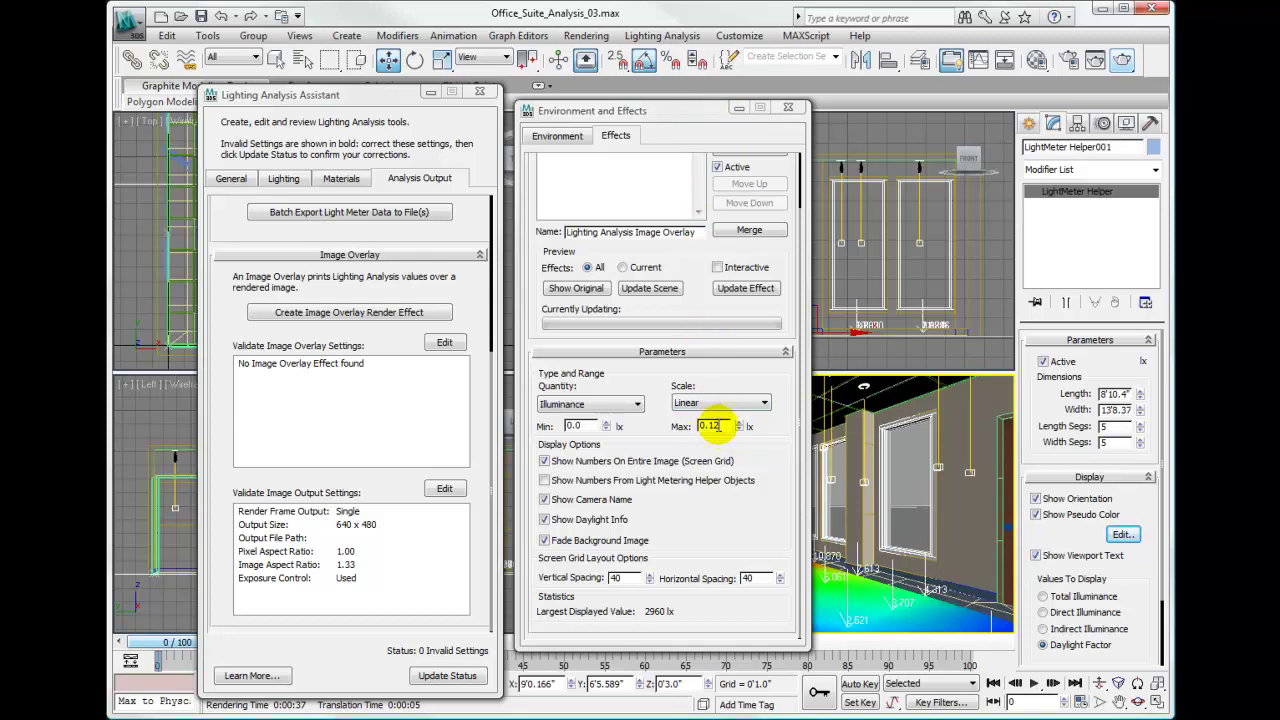
{"action": "left_click", "coordinate": [726, 424]}
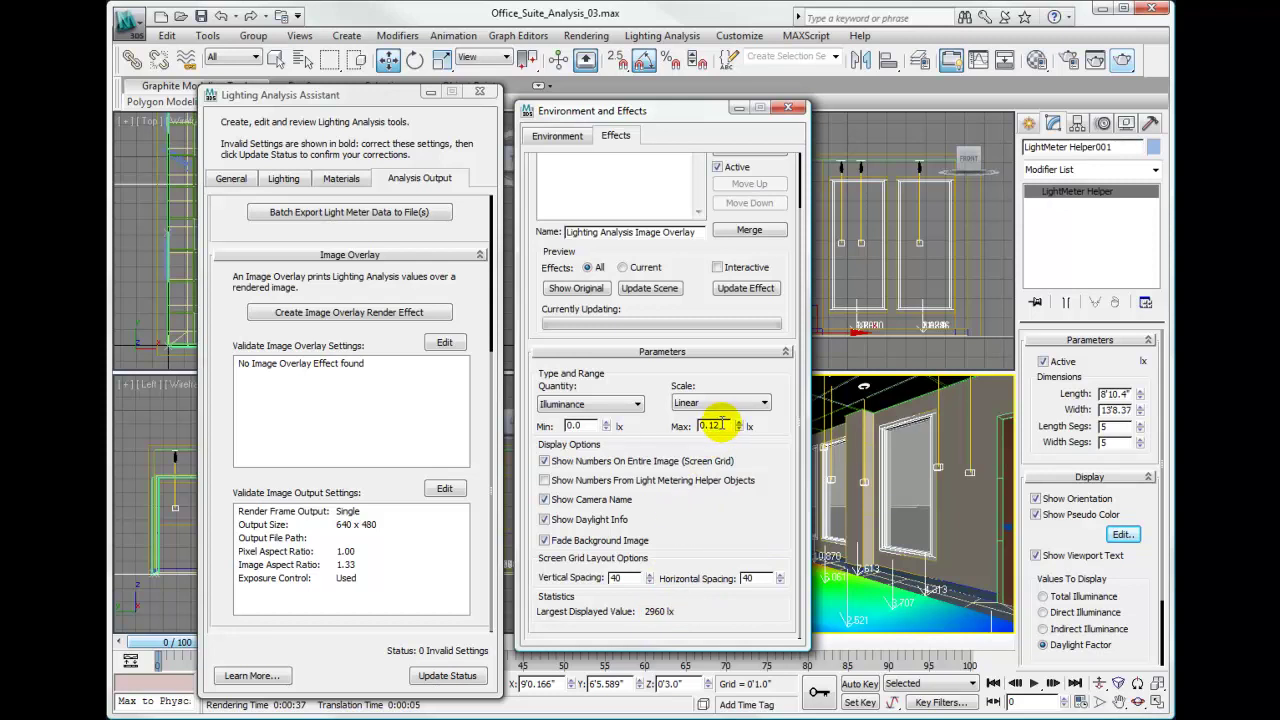
{"action": "left_click_drag", "start_coordinate": [722, 425], "coordinate": [688, 418]}
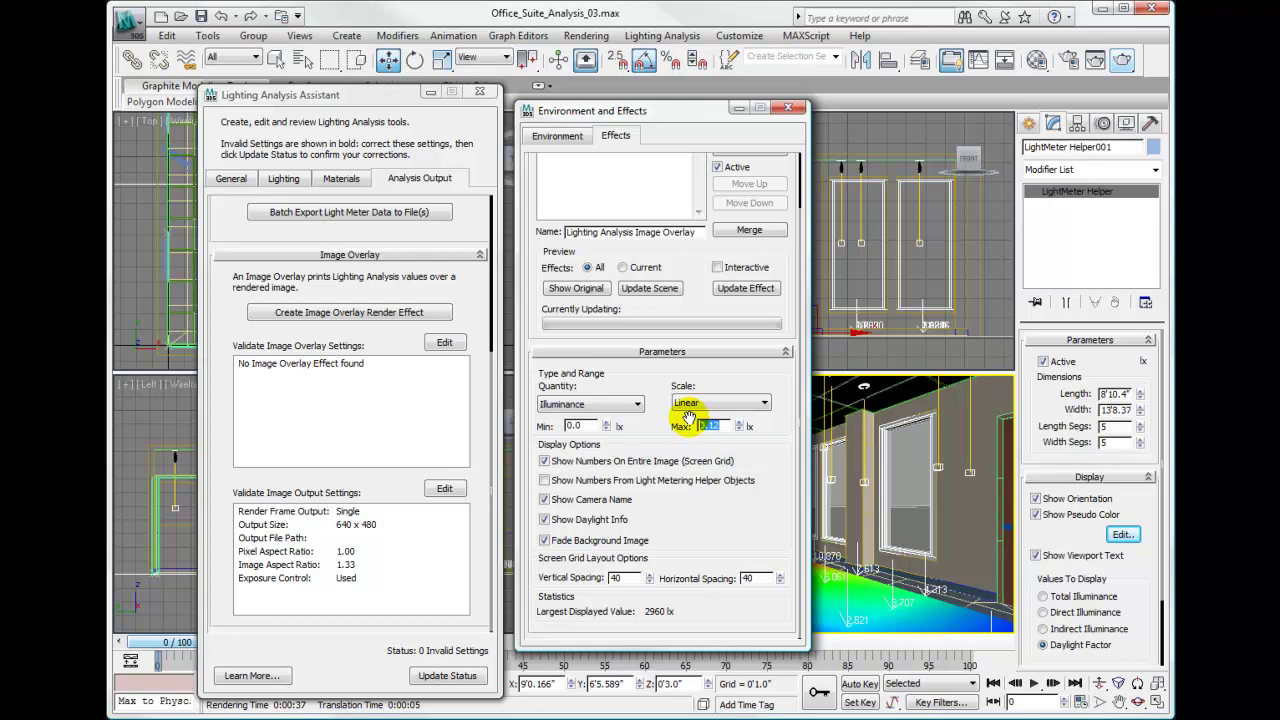
{"action": "type", "text": "2714"}
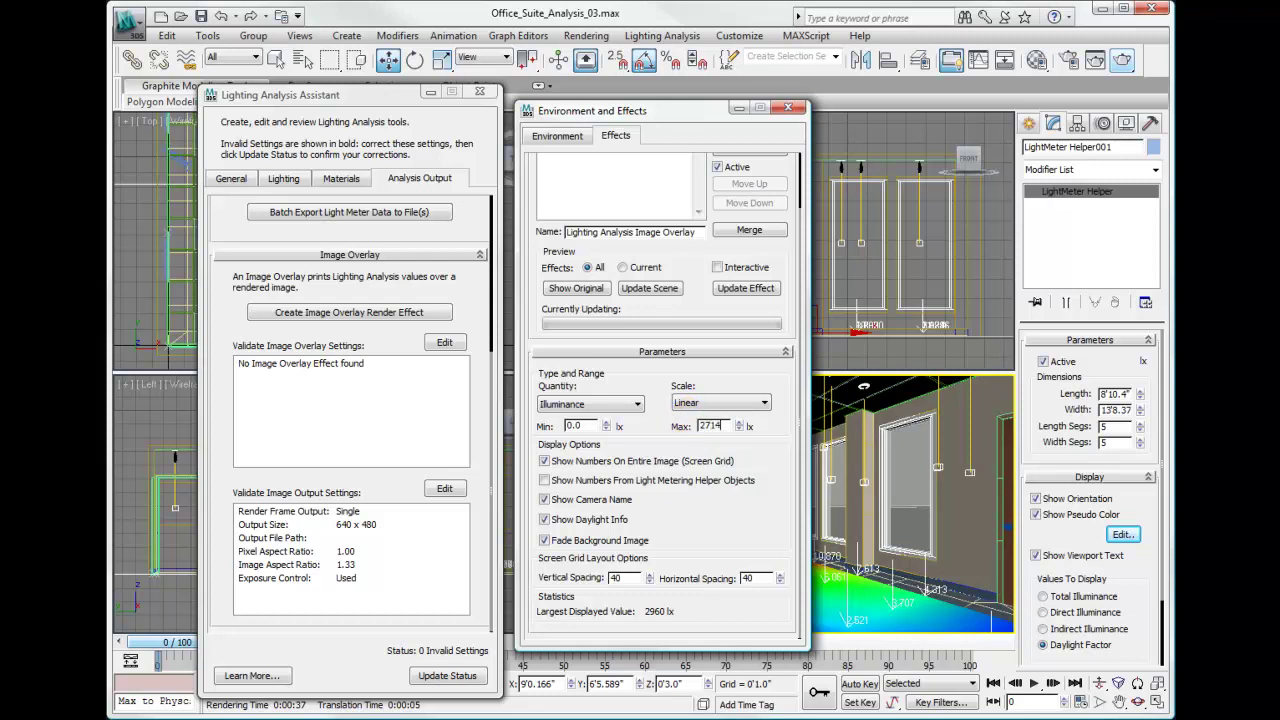
{"action": "key", "text": "Return"}
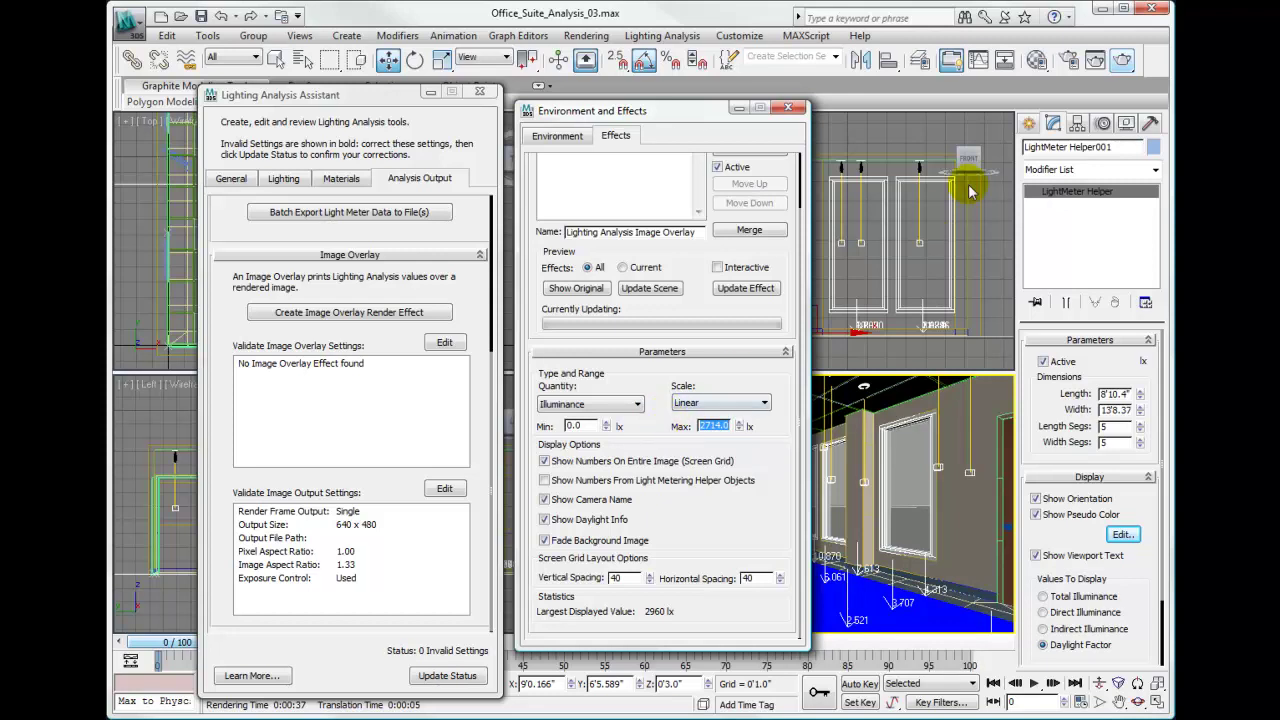
- Check the General tab's colour coding, now running from 0.0 to 2714.0 lx
{"action": "left_click", "coordinate": [231, 178]}
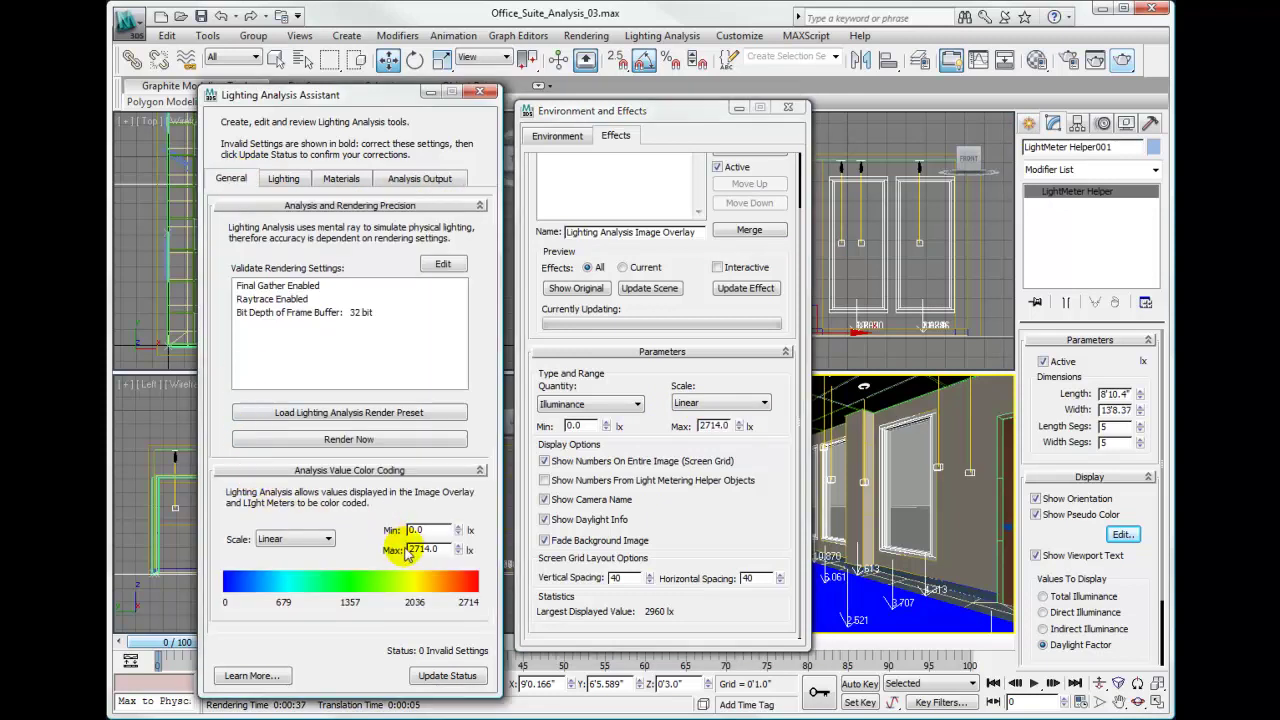
{"action": "double_click", "coordinate": [445, 549]}
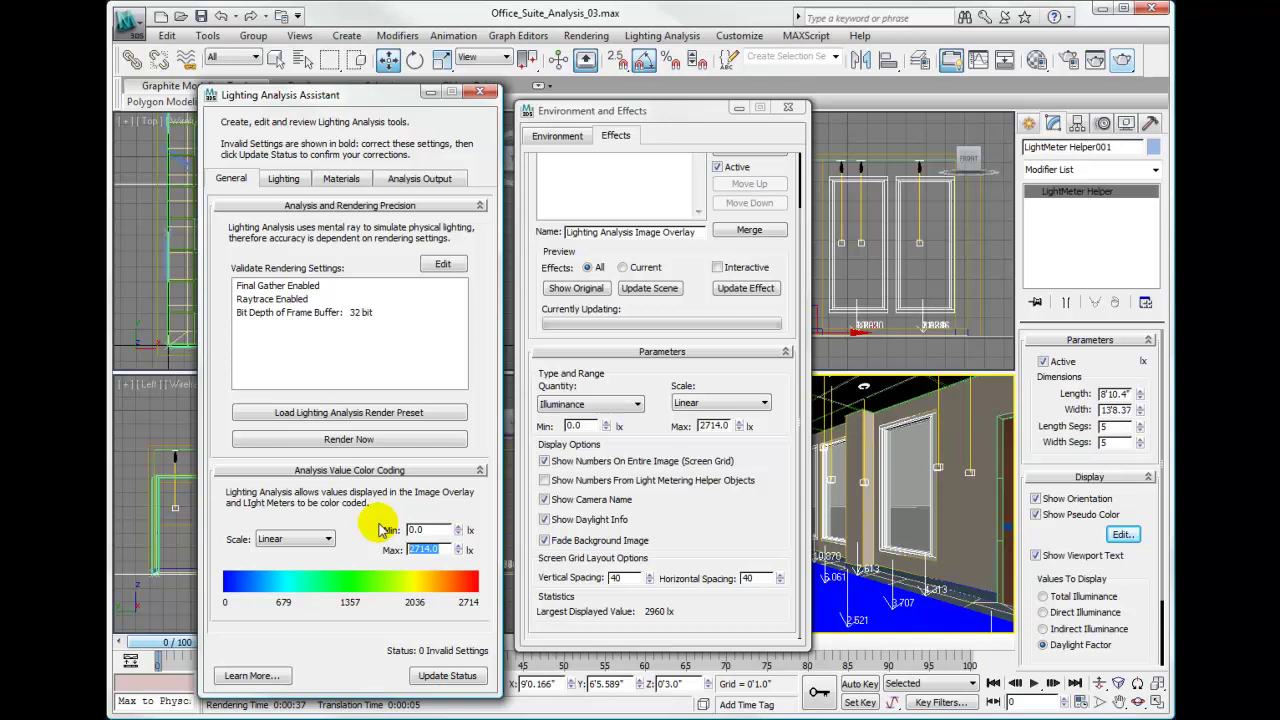
- Render Camera01 again with the screen-grid illuminance overlay, peaking at 2960 lx
{"action": "left_click", "coordinate": [1124, 60]}
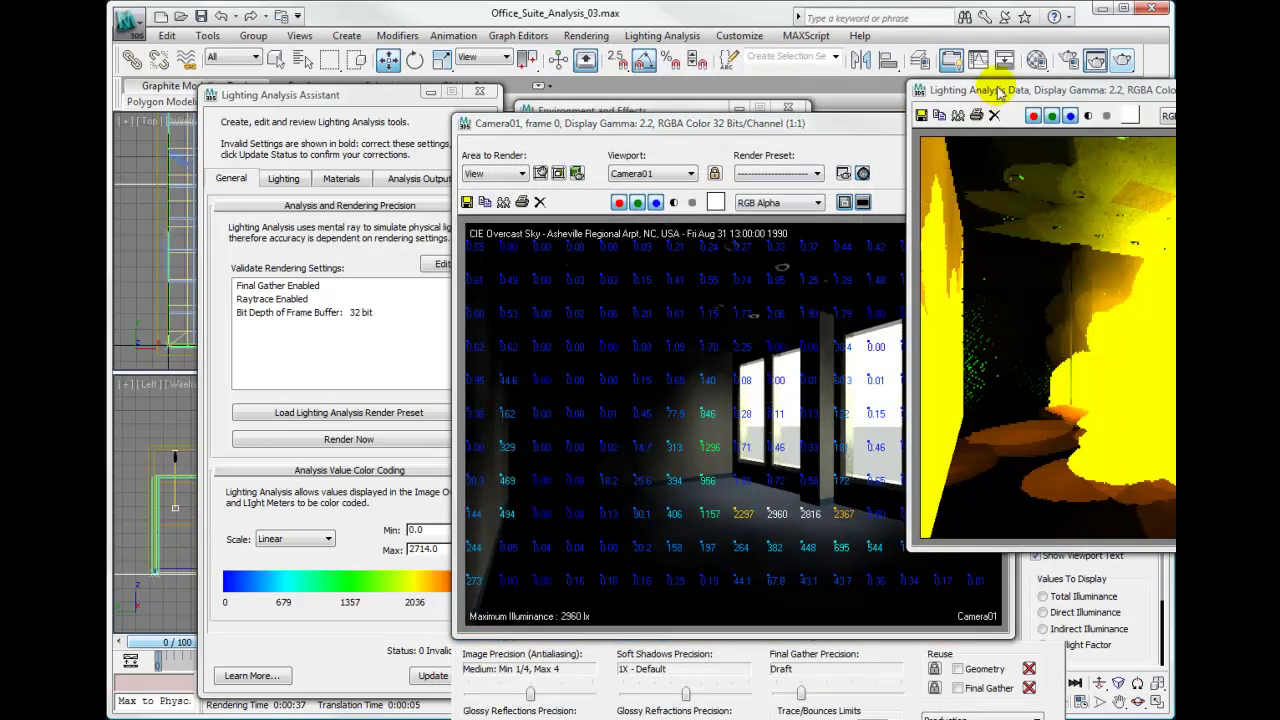
- Move the Lighting Analysis Data image aside and close it, keeping the rendered frame
{"action": "left_click_drag", "start_coordinate": [993, 93], "coordinate": [493, 81]}
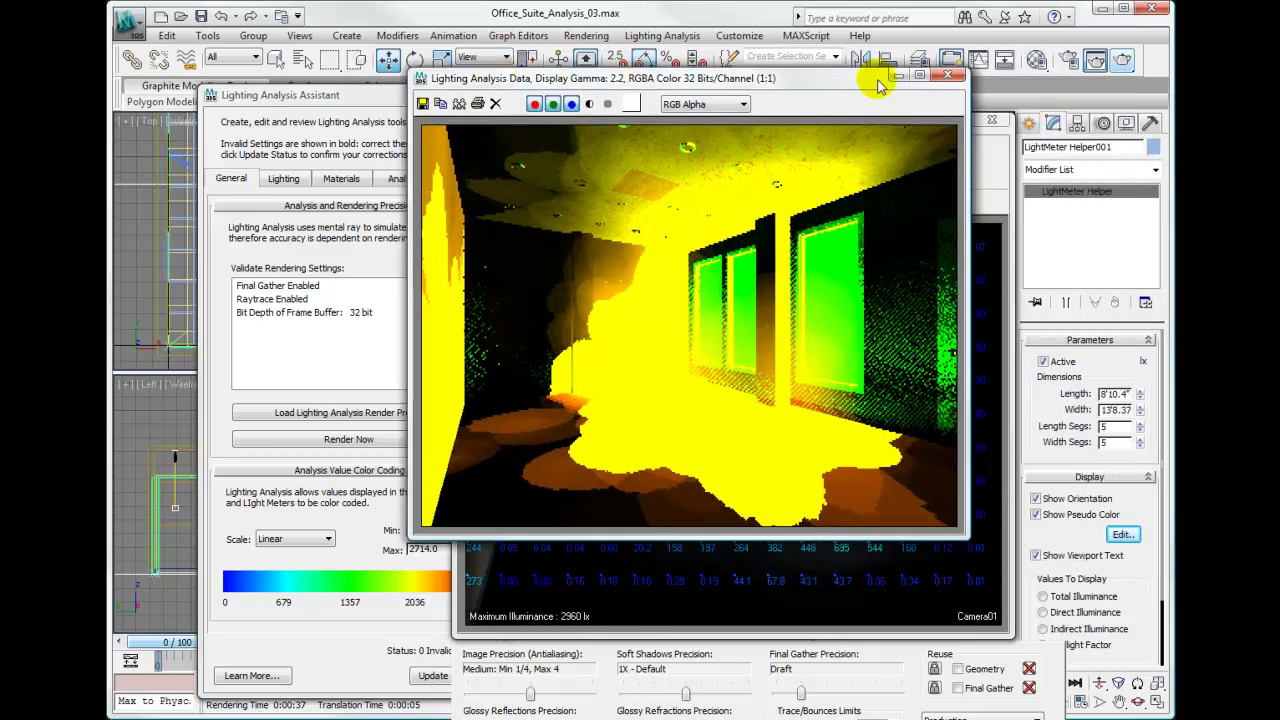
{"action": "left_click", "coordinate": [949, 78]}
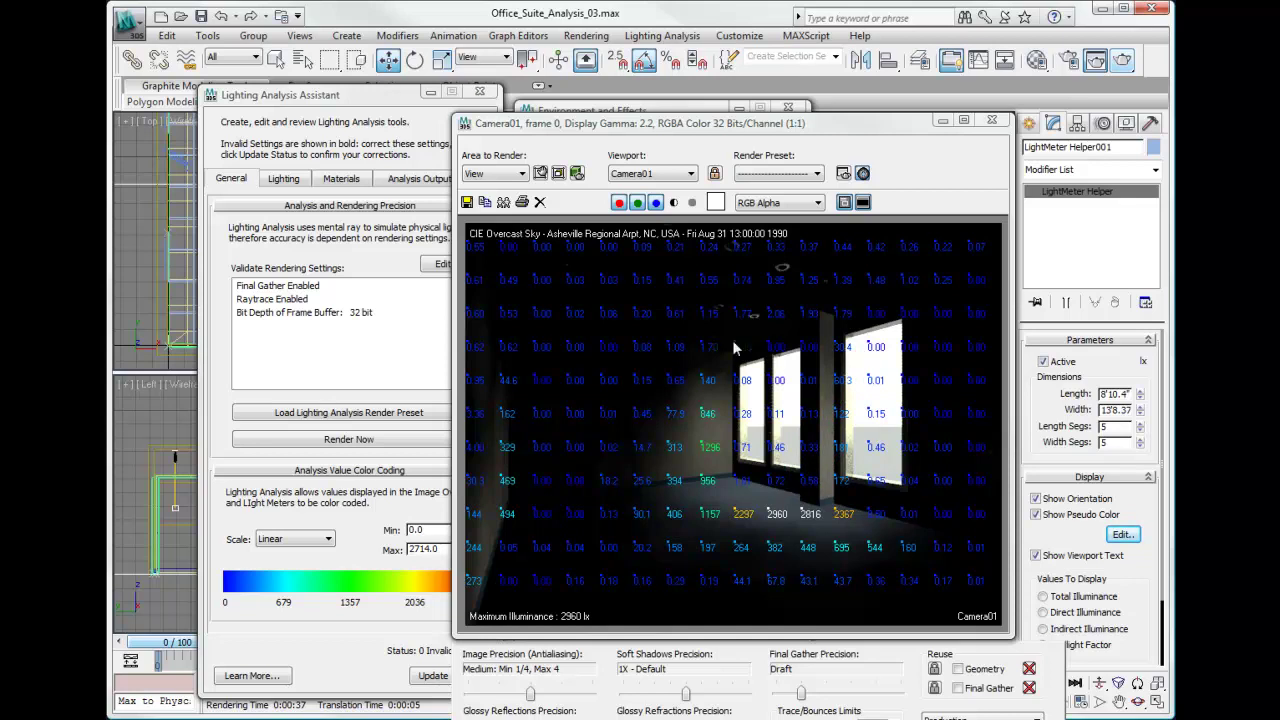
- Close the render and switch the overlay from entire-image numbers to light metering helper numbers
{"action": "left_click", "coordinate": [991, 120]}
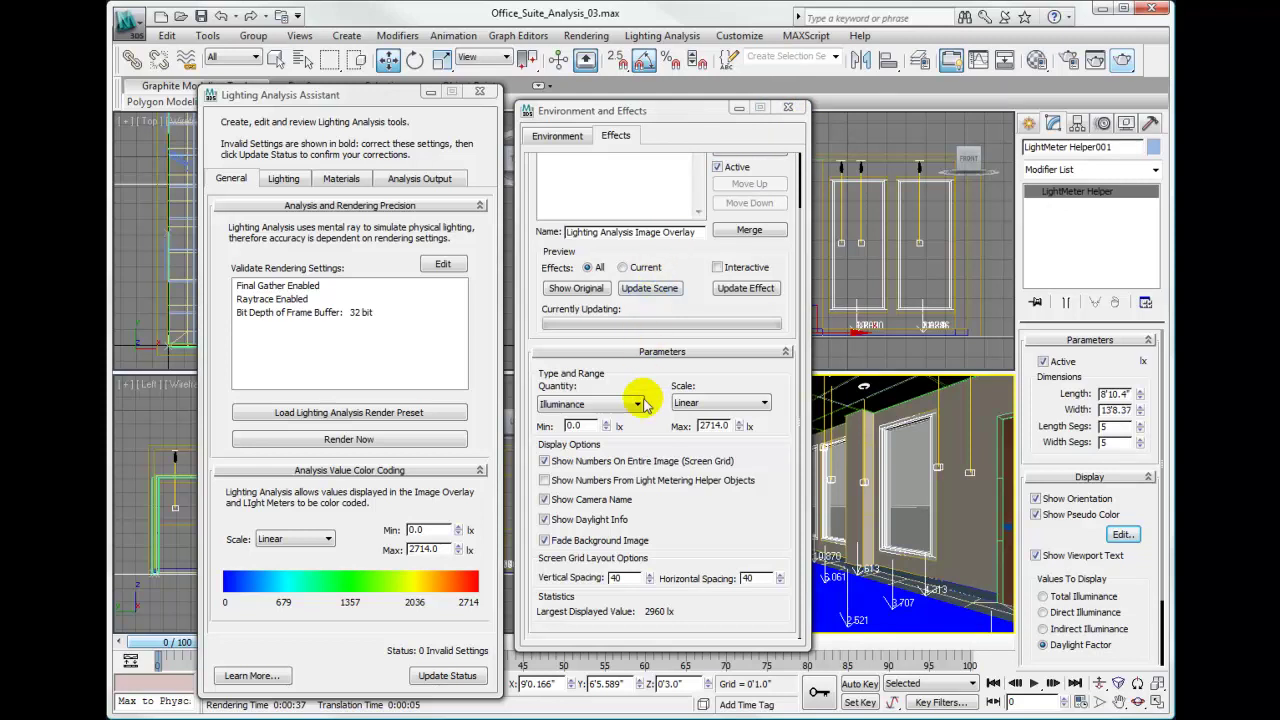
{"action": "left_click", "coordinate": [544, 462]}
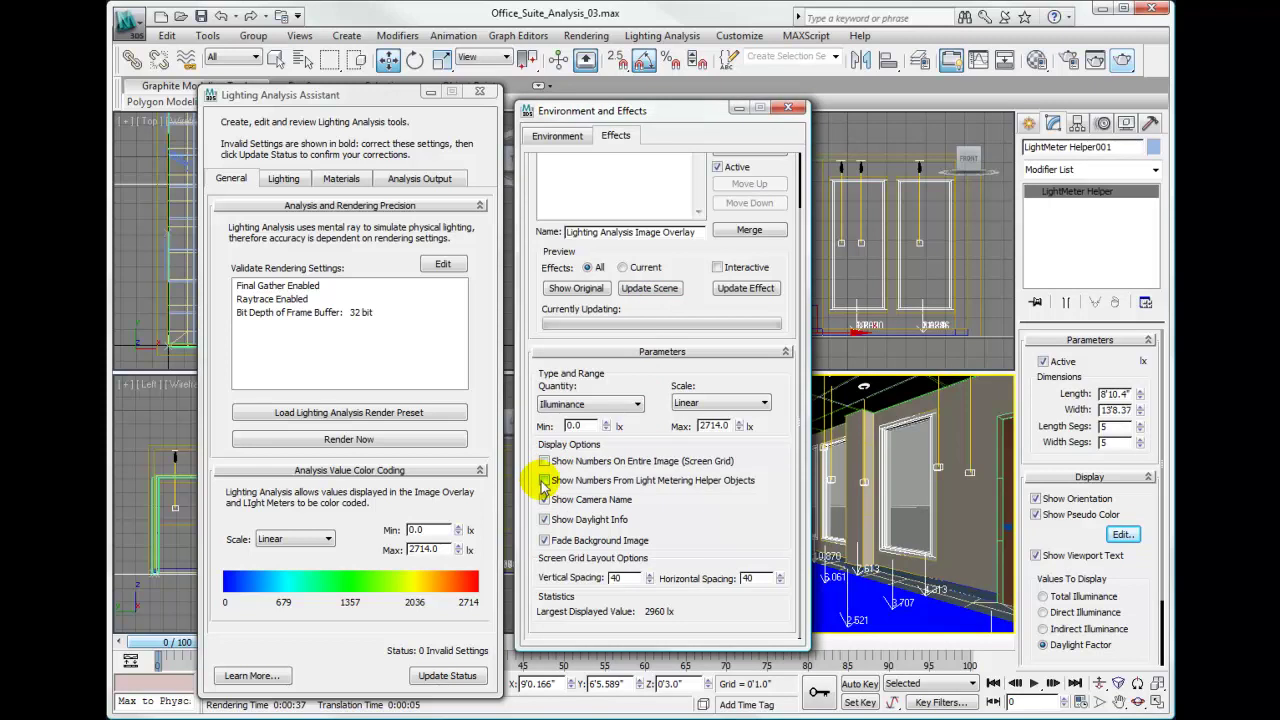
{"action": "left_click", "coordinate": [544, 482]}
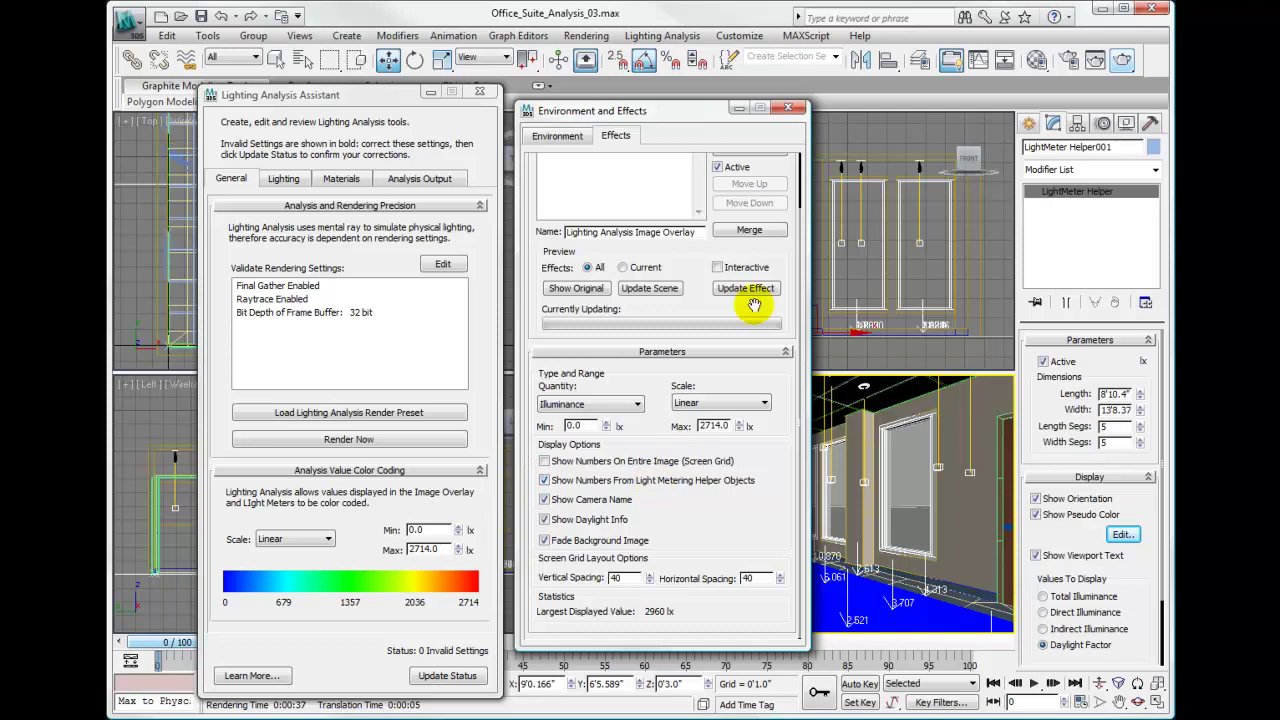
- Enable the interactive effects preview and place it beside the effect settings
{"action": "left_click", "coordinate": [717, 268]}
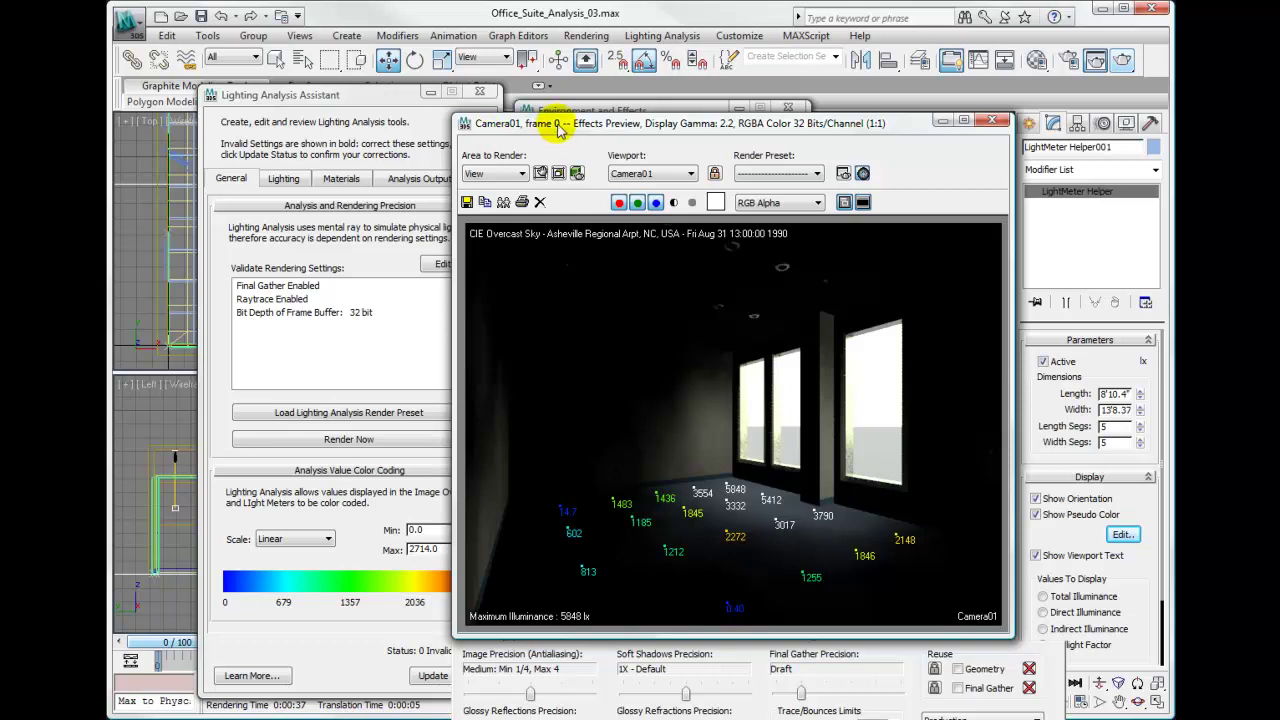
{"action": "left_click_drag", "start_coordinate": [538, 123], "coordinate": [222, 54]}
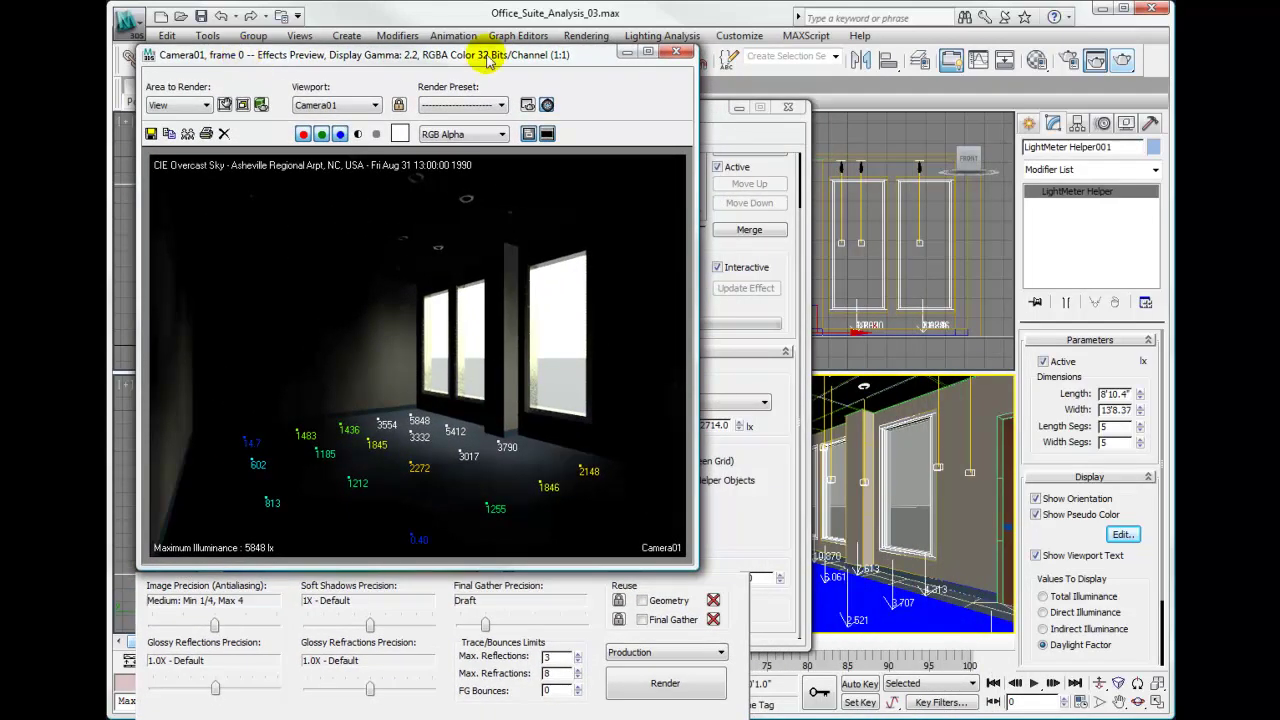
{"action": "left_click_drag", "start_coordinate": [703, 118], "coordinate": [893, 100]}
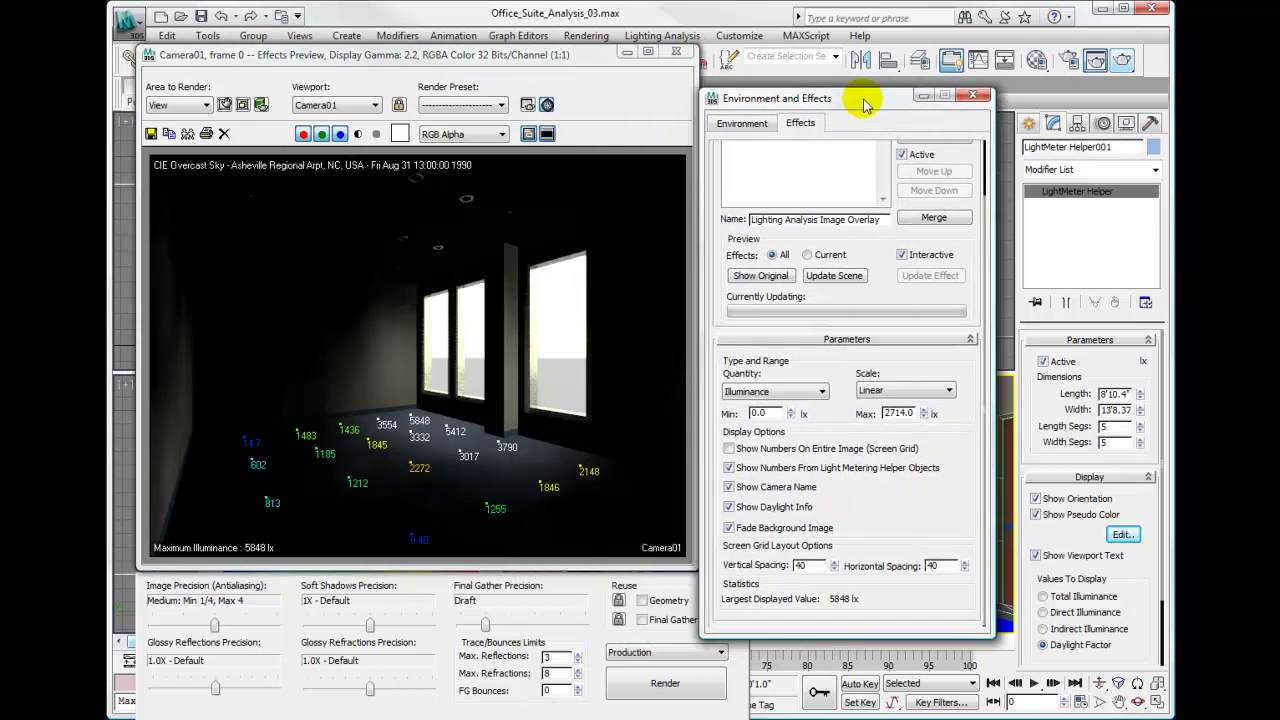
- Toggle the light meter numbers, daylight info and camera name off and back on to compare
{"action": "left_click", "coordinate": [737, 459]}
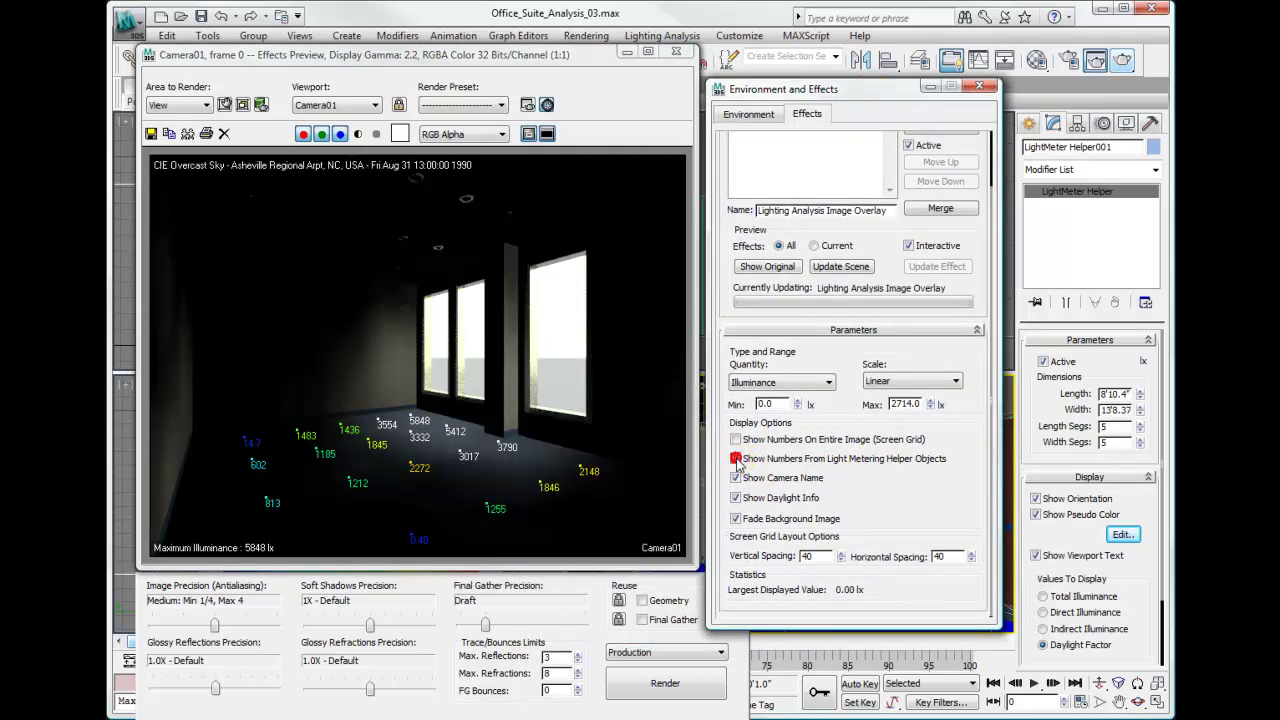
{"action": "left_click", "coordinate": [736, 460]}
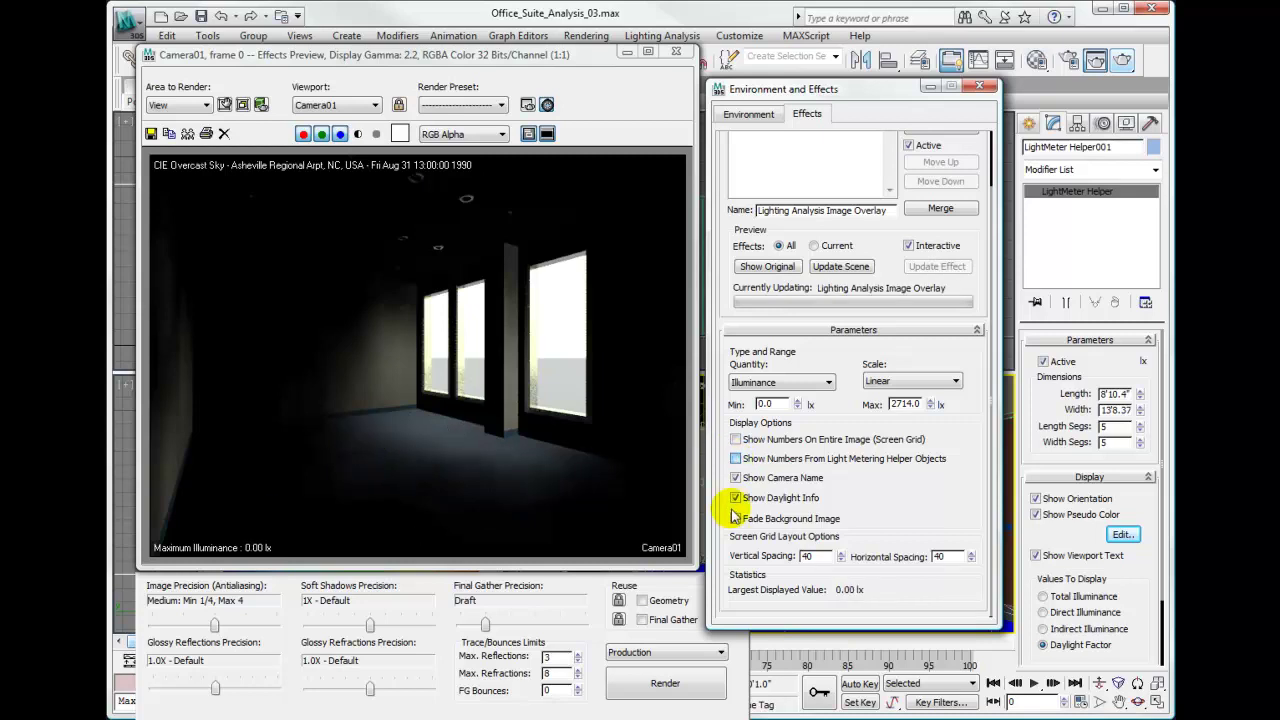
{"action": "left_click", "coordinate": [736, 498]}
{"action": "left_click", "coordinate": [736, 498]}
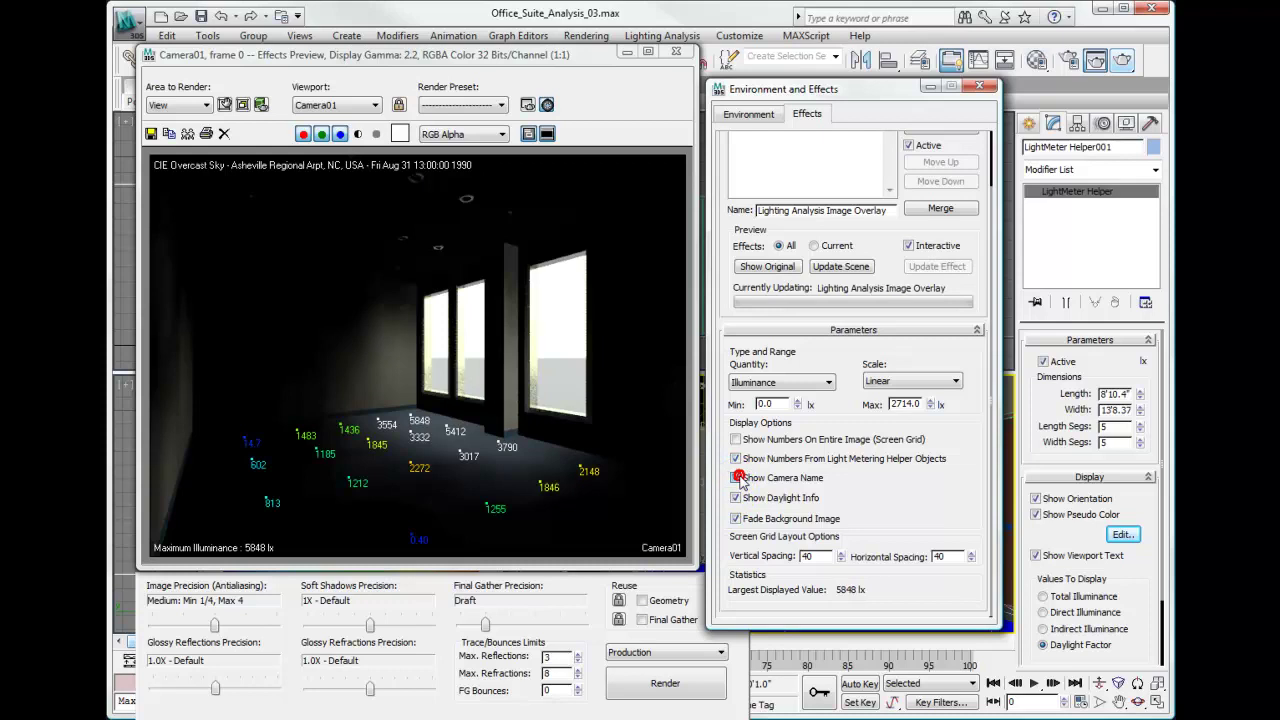
{"action": "left_click", "coordinate": [736, 478]}
{"action": "left_click", "coordinate": [736, 478]}
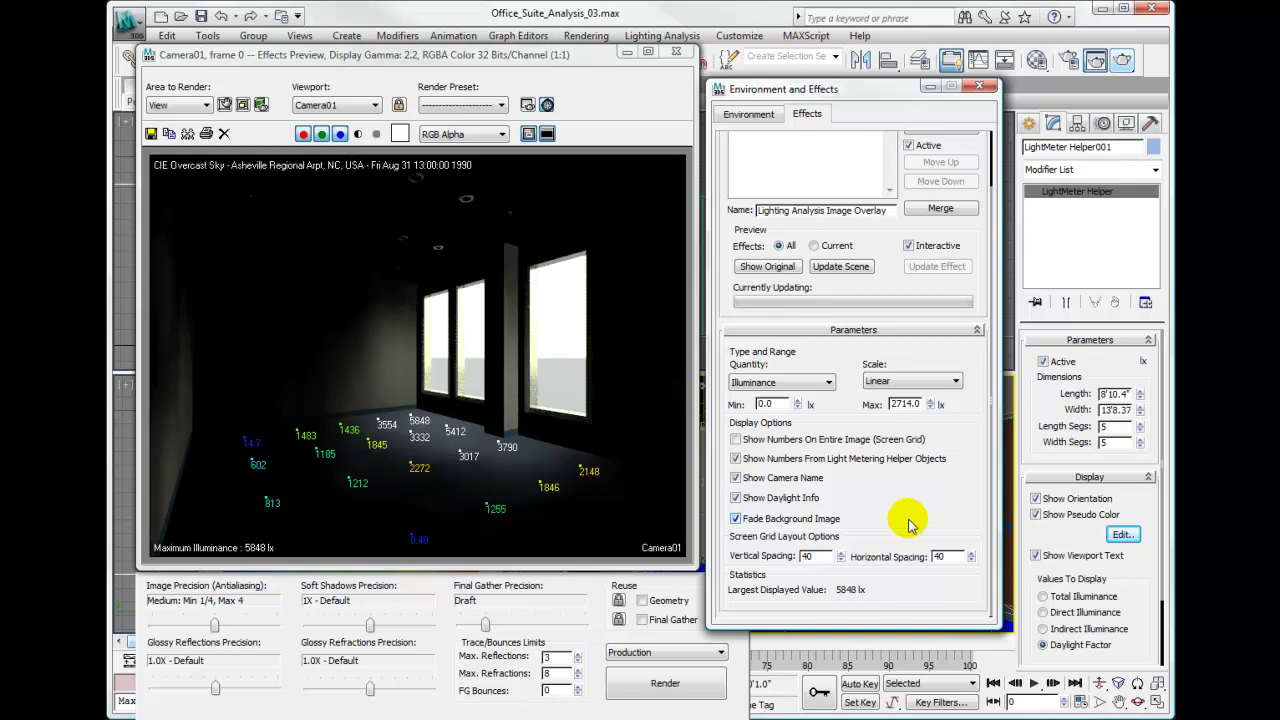
- Set the screen grid's Vertical and Horizontal Spacing both to 50
{"action": "double_click", "coordinate": [818, 557]}
{"action": "left_click_drag", "start_coordinate": [820, 558], "coordinate": [785, 565]}
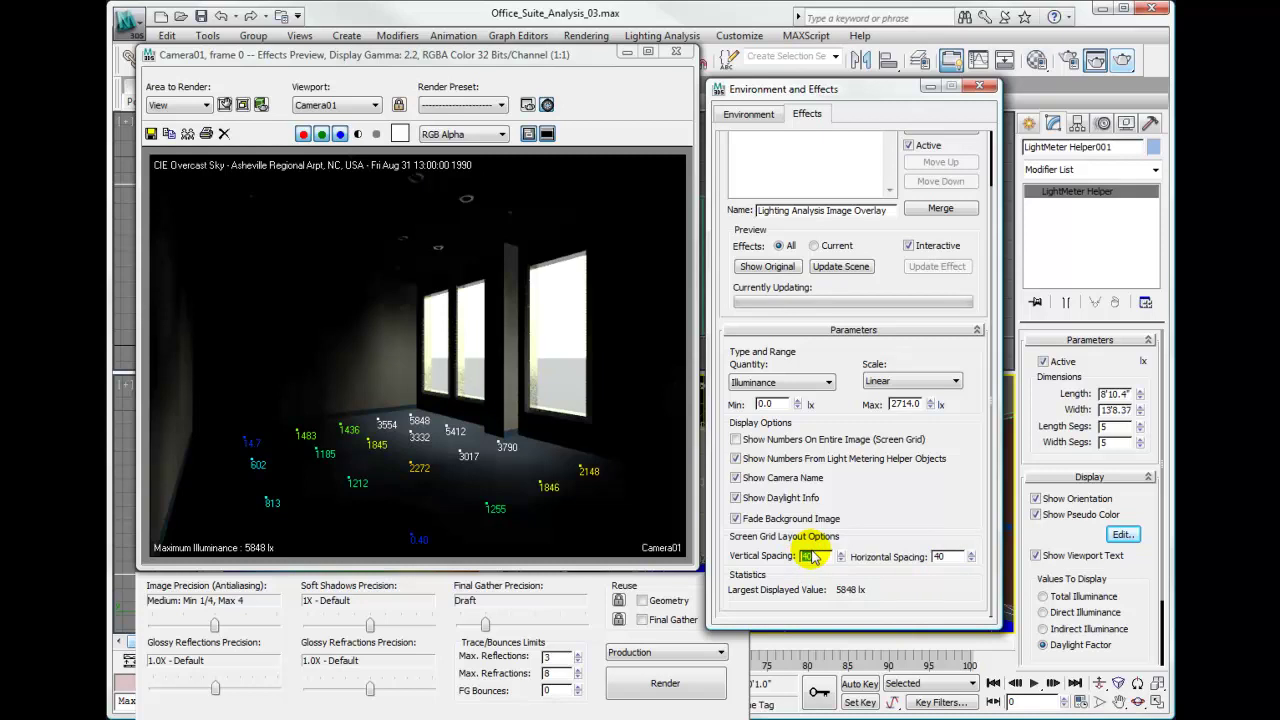
{"action": "type", "text": "50"}
{"action": "key", "text": "Return"}
{"action": "left_click", "coordinate": [948, 556]}
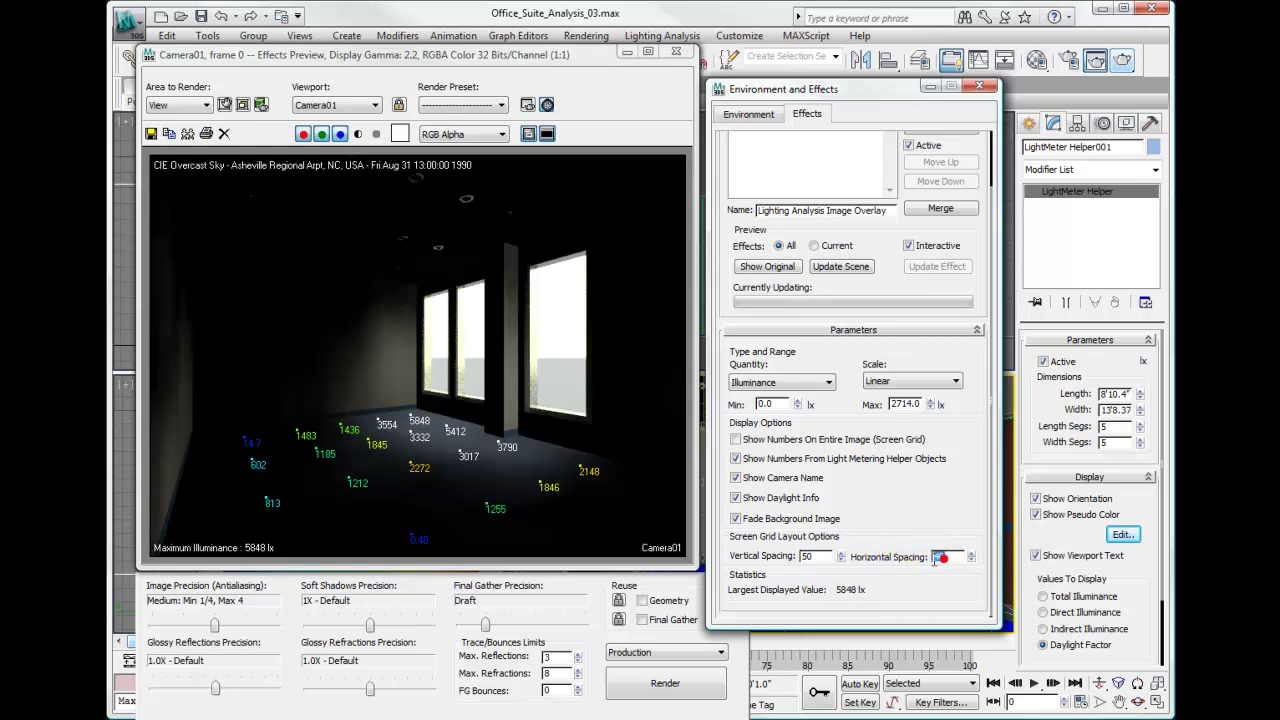
{"action": "double_click", "coordinate": [937, 557]}
{"action": "type", "text": "50"}
{"action": "key", "text": "Return"}
{"action": "left_click", "coordinate": [737, 440]}
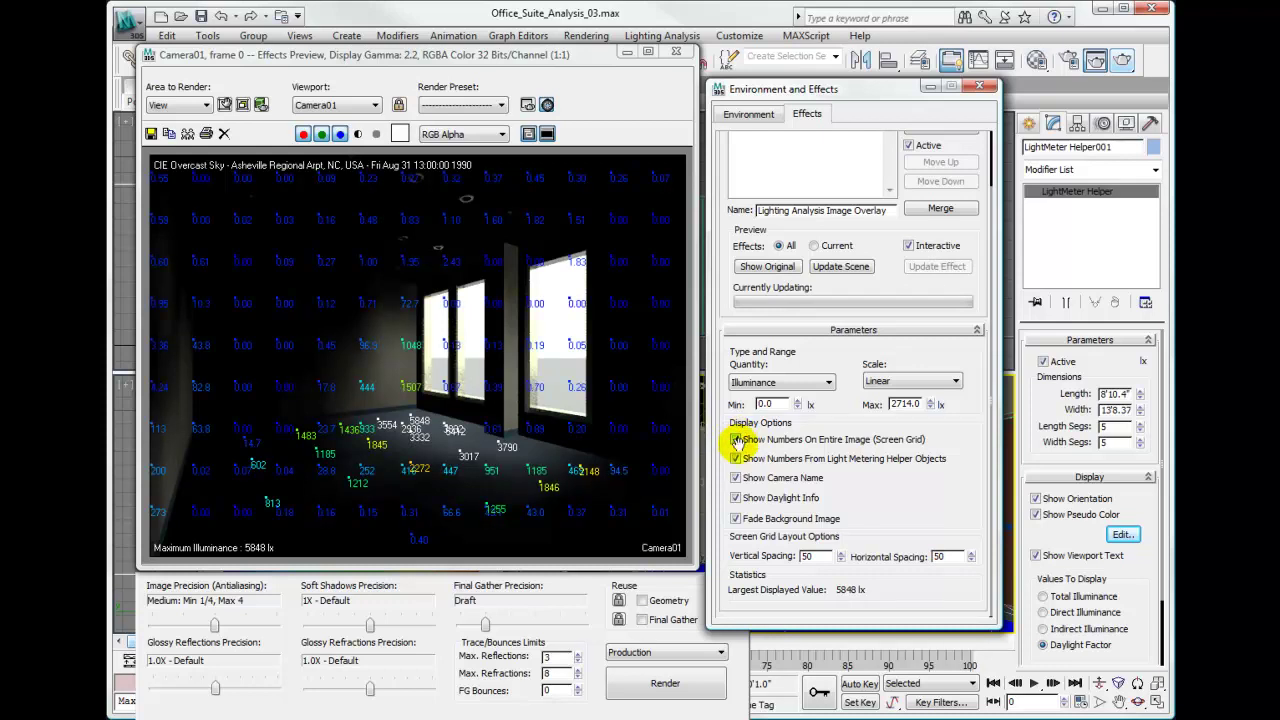
{"action": "left_click", "coordinate": [737, 458]}
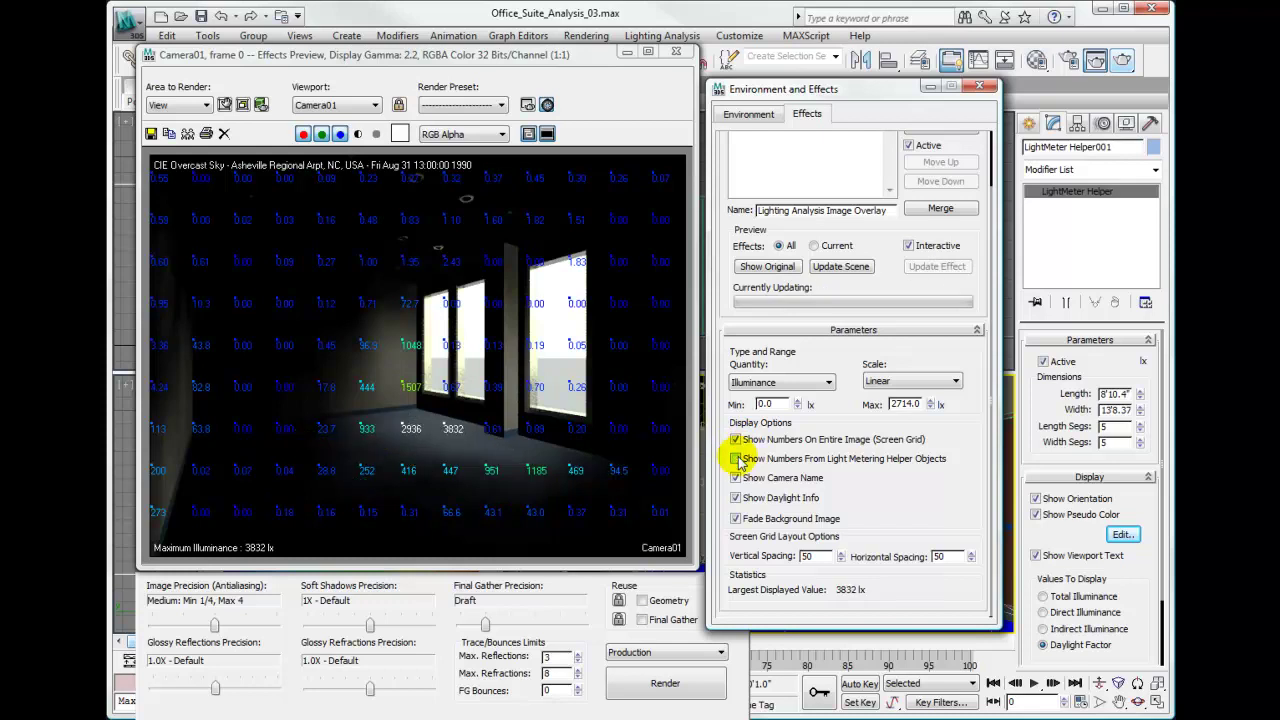
{"action": "left_click", "coordinate": [737, 458]}
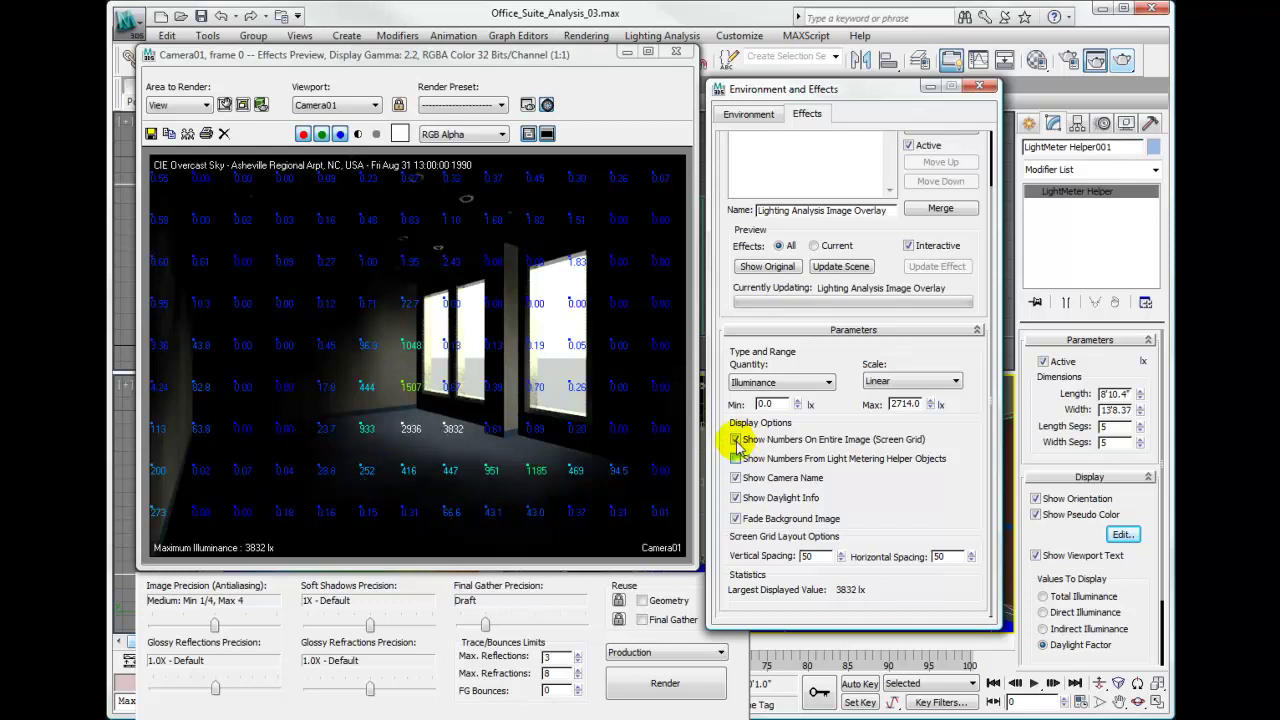
{"action": "left_click", "coordinate": [736, 440]}
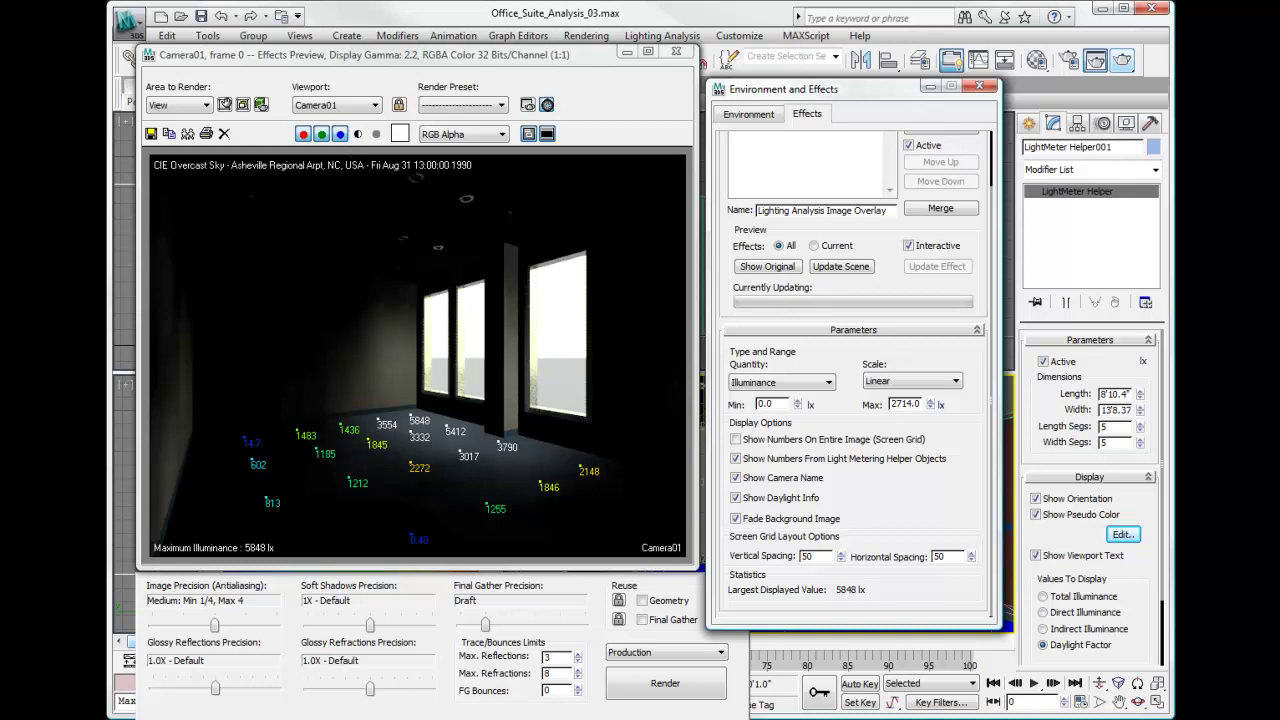
- Close the rendered frame, Environment and Effects, and Lighting Analysis Assistant windows
{"action": "left_click", "coordinate": [676, 51]}
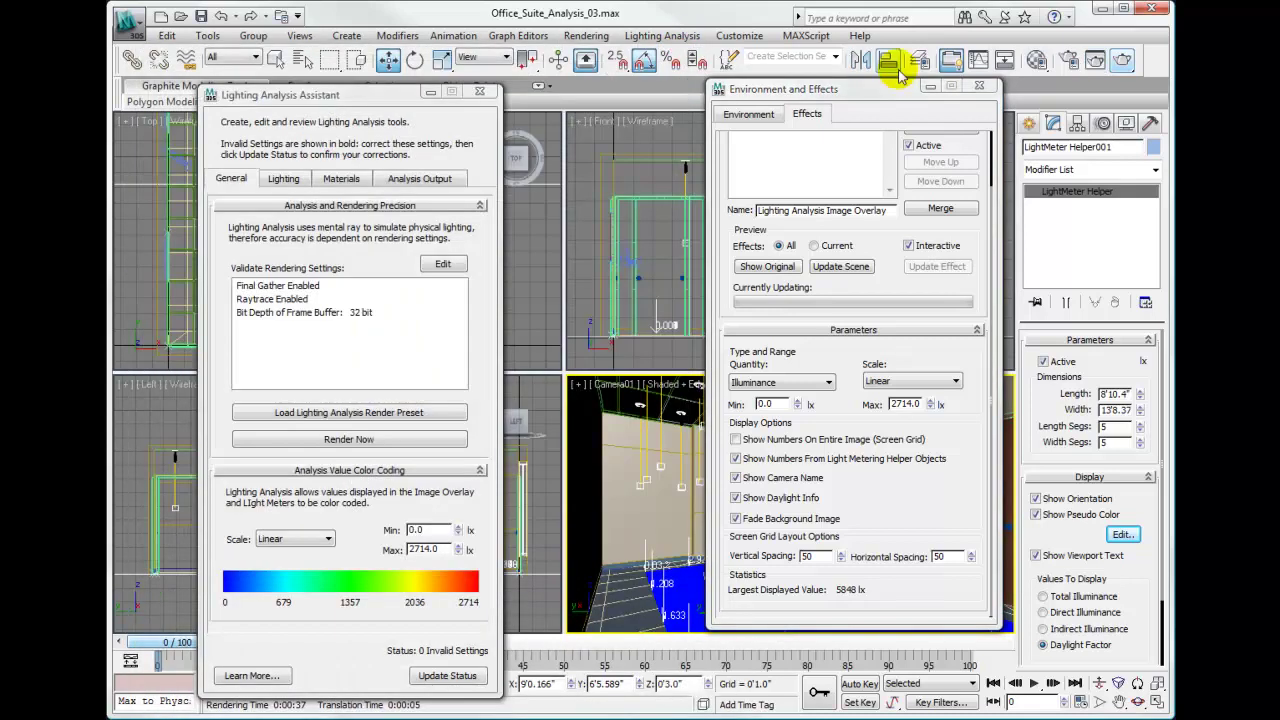
{"action": "left_click", "coordinate": [979, 86]}
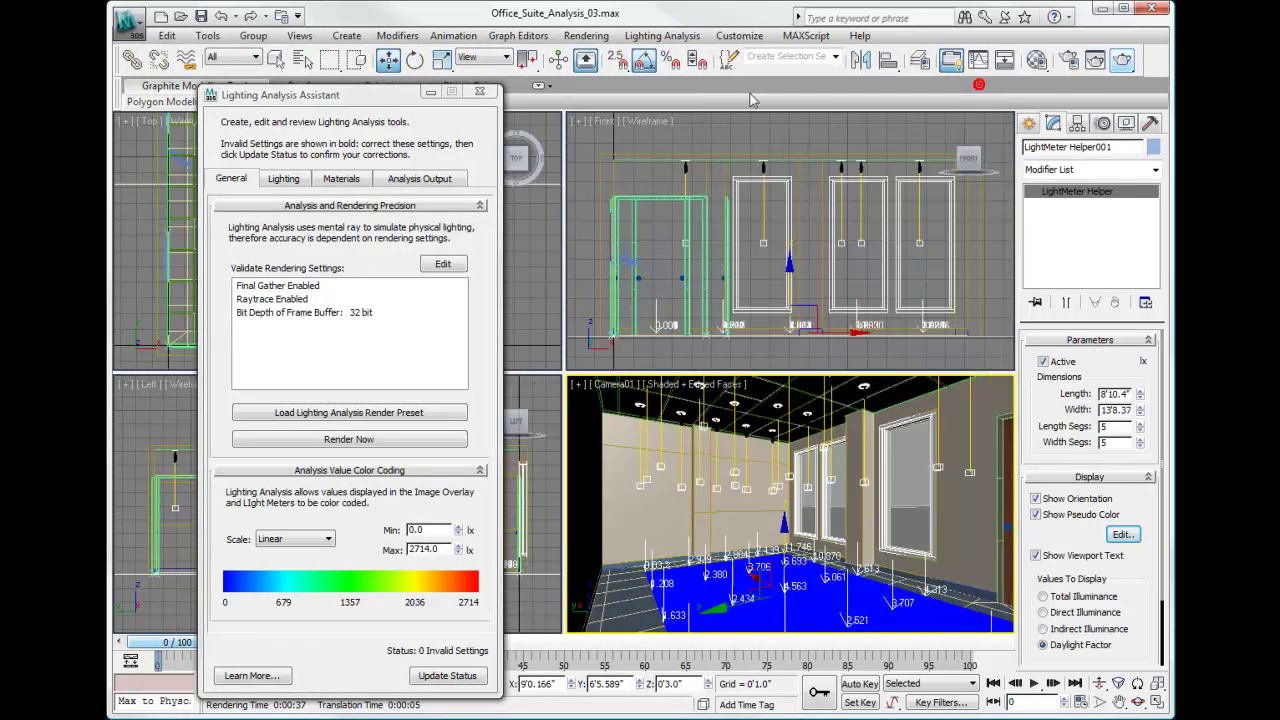
{"action": "left_click", "coordinate": [481, 93]}
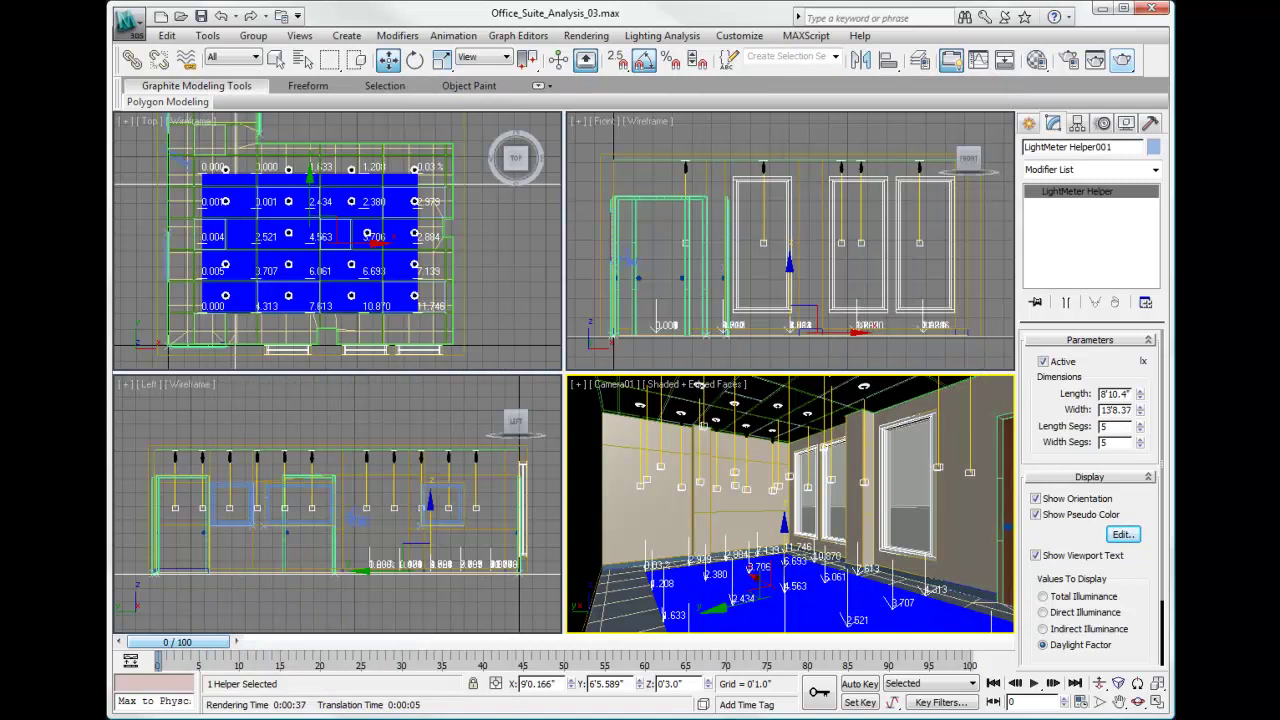
- Save the scene incrementally as Office_Suite_Analysis_04.max in the CH 17 folder
{"action": "left_click", "coordinate": [129, 20]}
{"action": "left_click", "coordinate": [148, 206]}
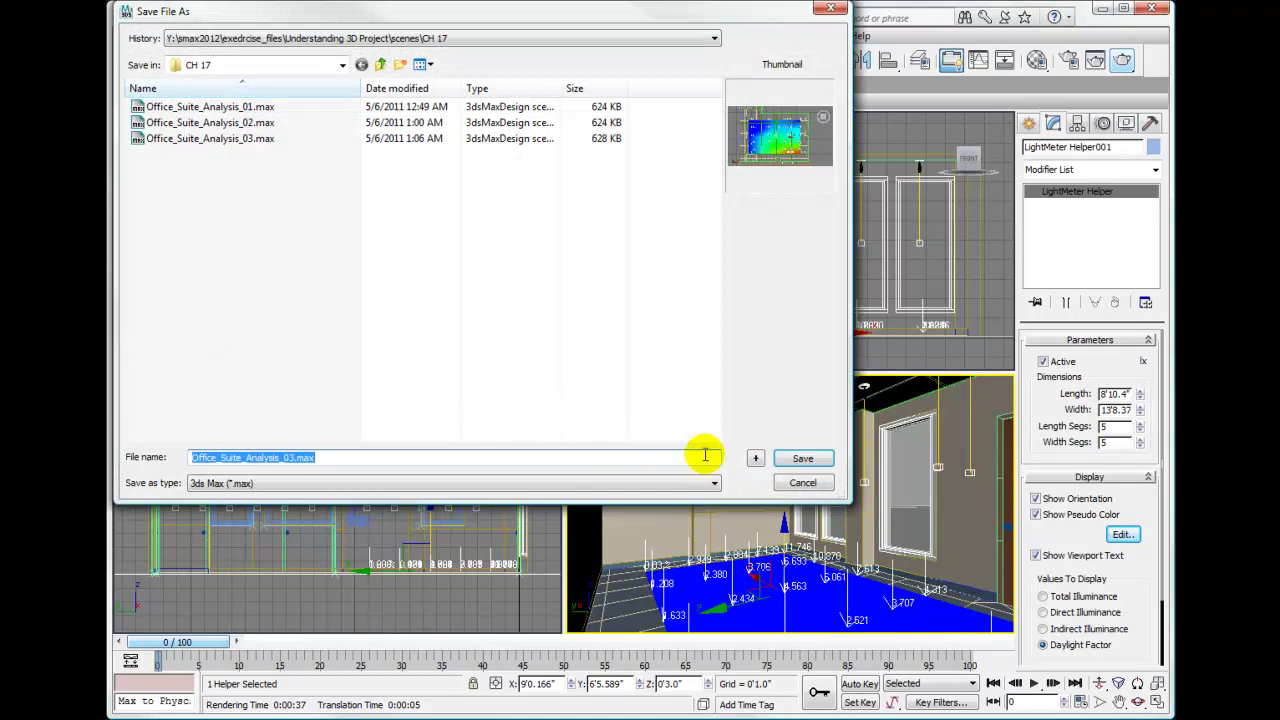
{"action": "left_click", "coordinate": [755, 458]}
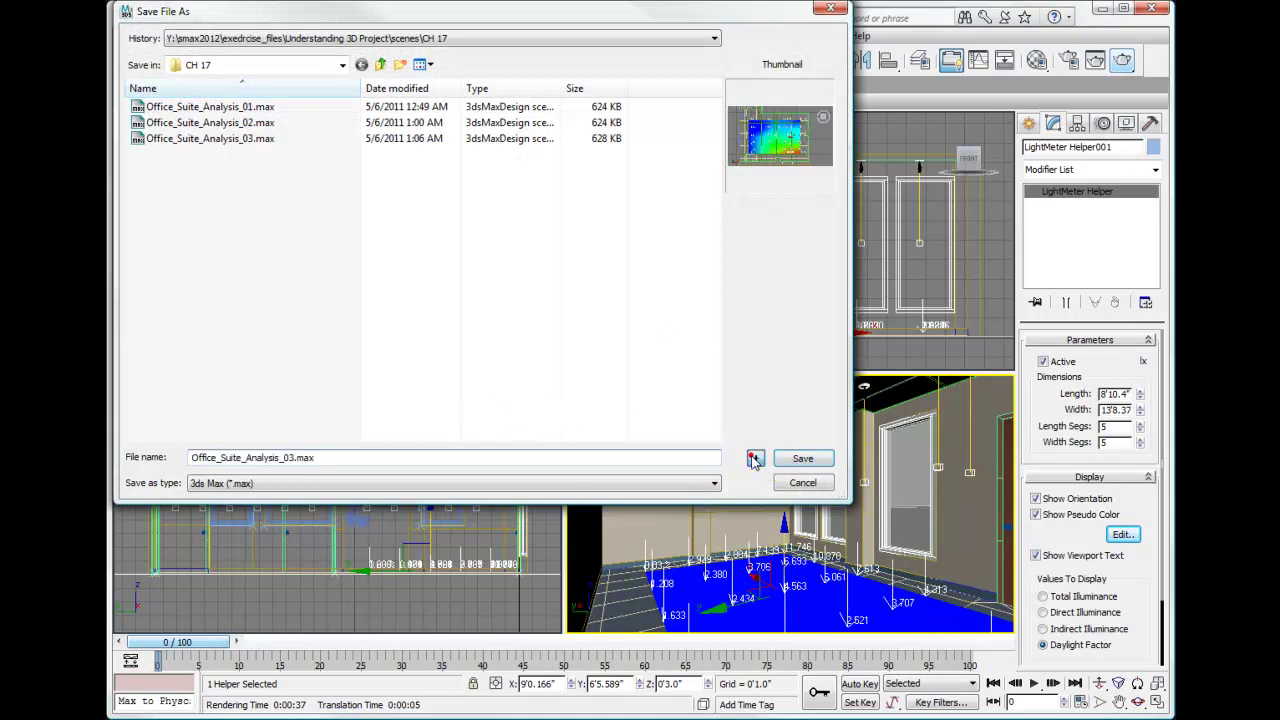